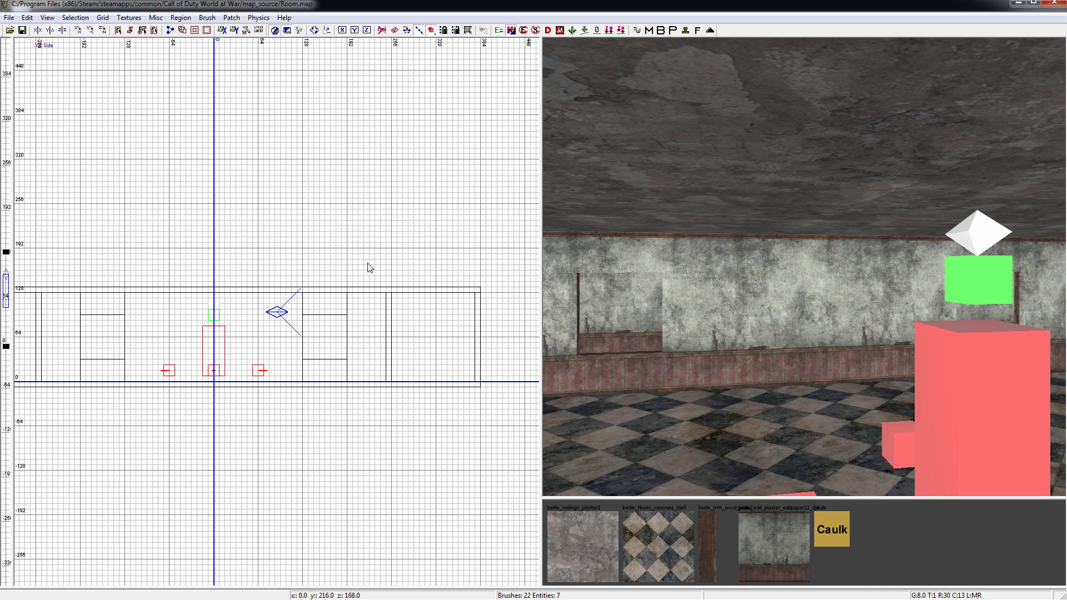
Step: Insert a misc_prefab using _prefabs/zombiemode/window_med.map inside the room, beside the east wall near its north corner
key("ctrl+Tab")
right_click_drag(358, 263, 430, 233)
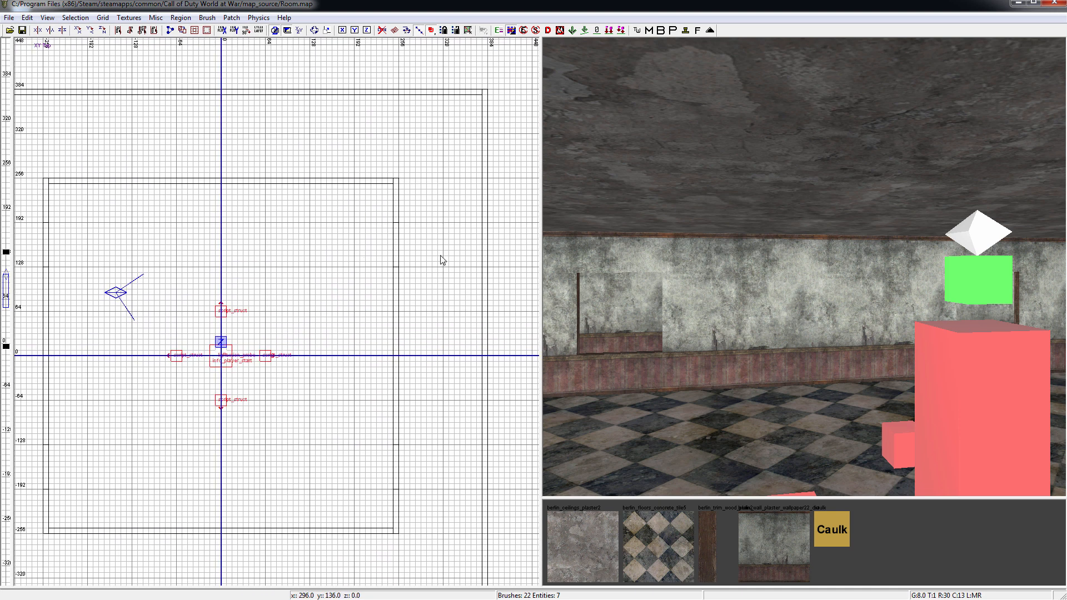
scroll(419, 258, "up", 1)
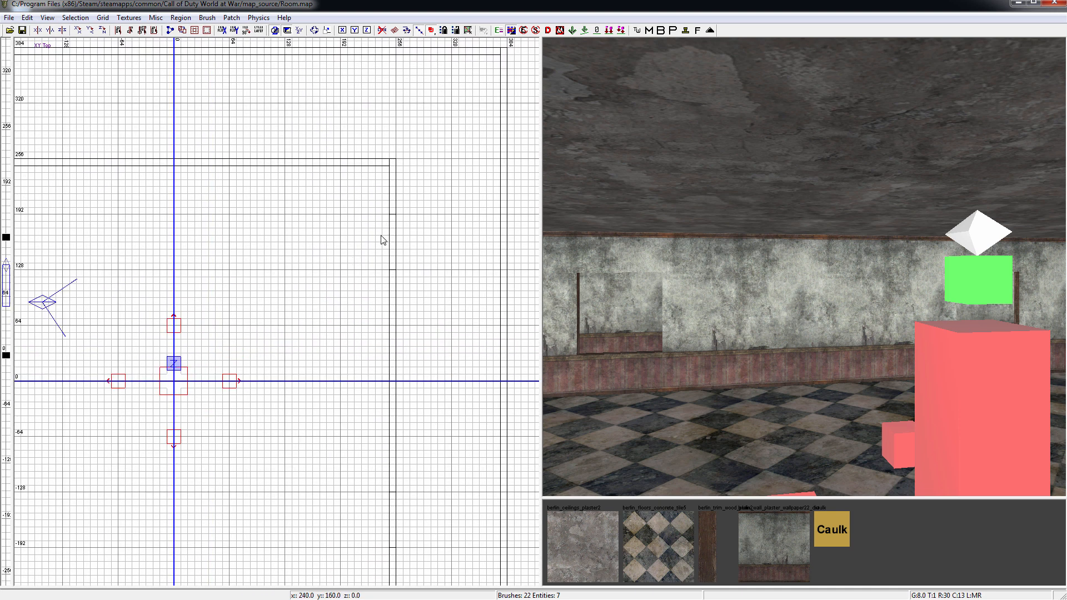
right_click(369, 220)
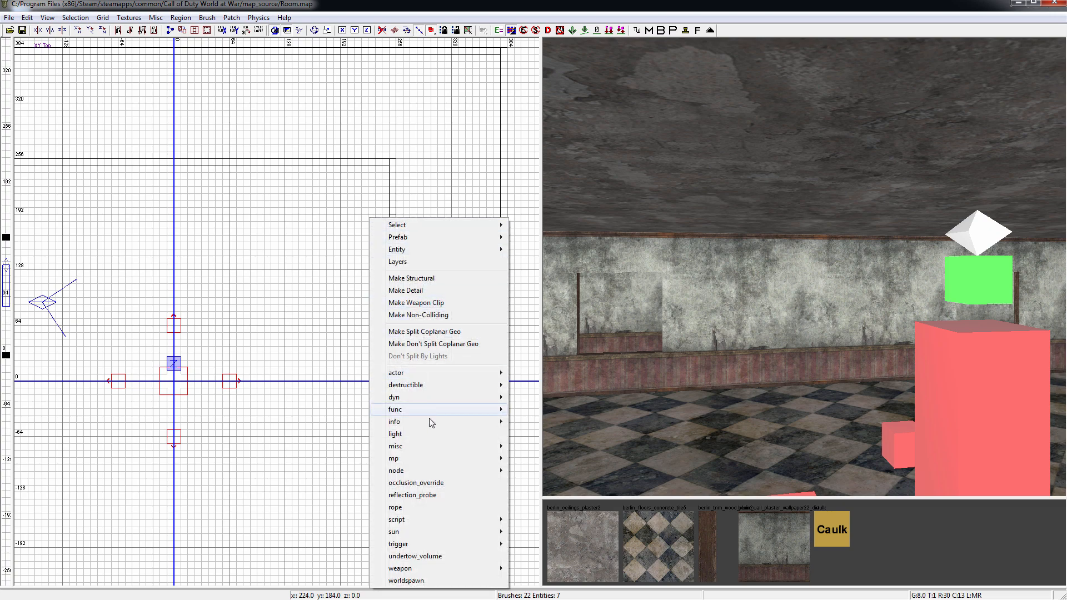
left_click(542, 458)
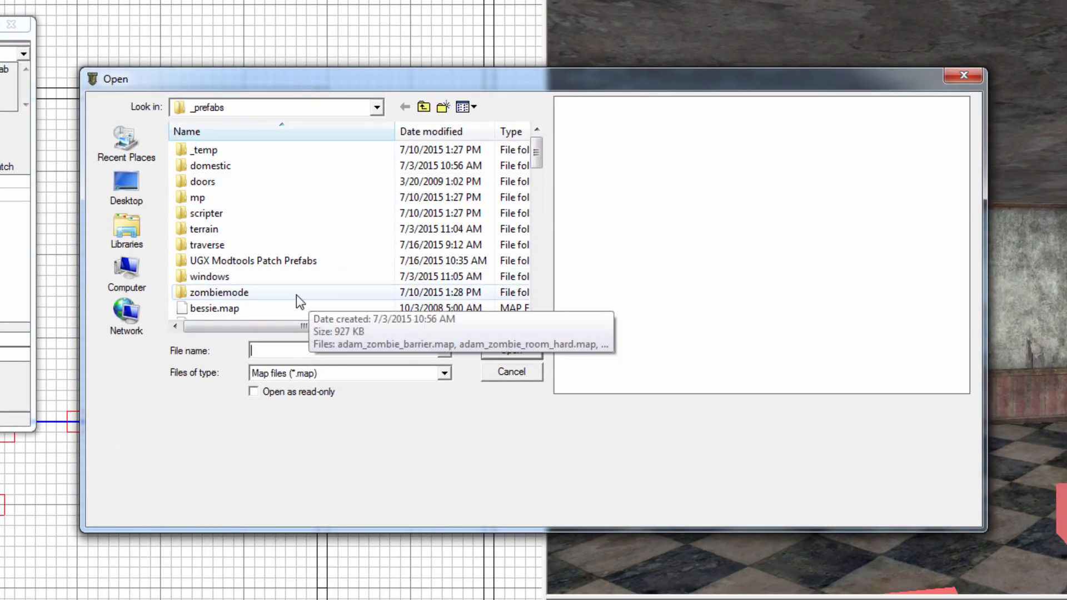
left_click(297, 295)
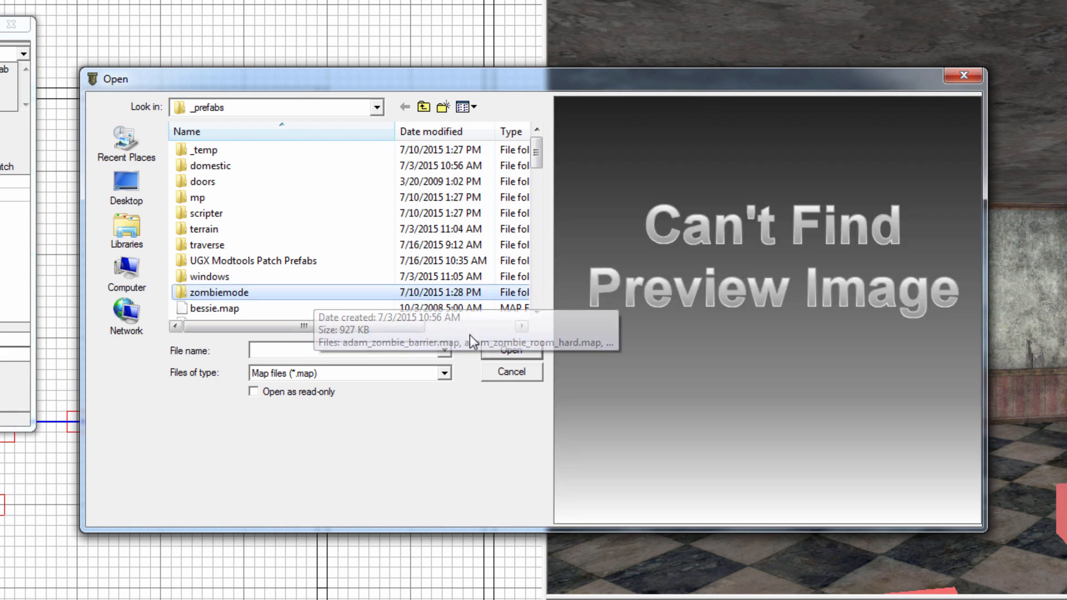
left_click(503, 348)
left_click_drag(540, 157, 546, 304)
left_click(332, 309)
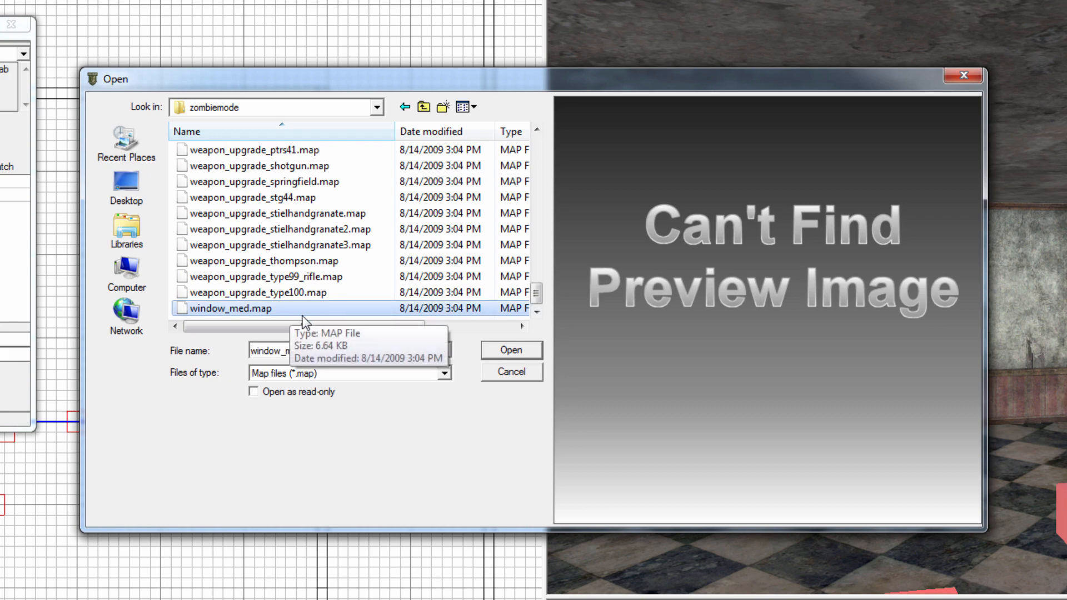
left_click(510, 350)
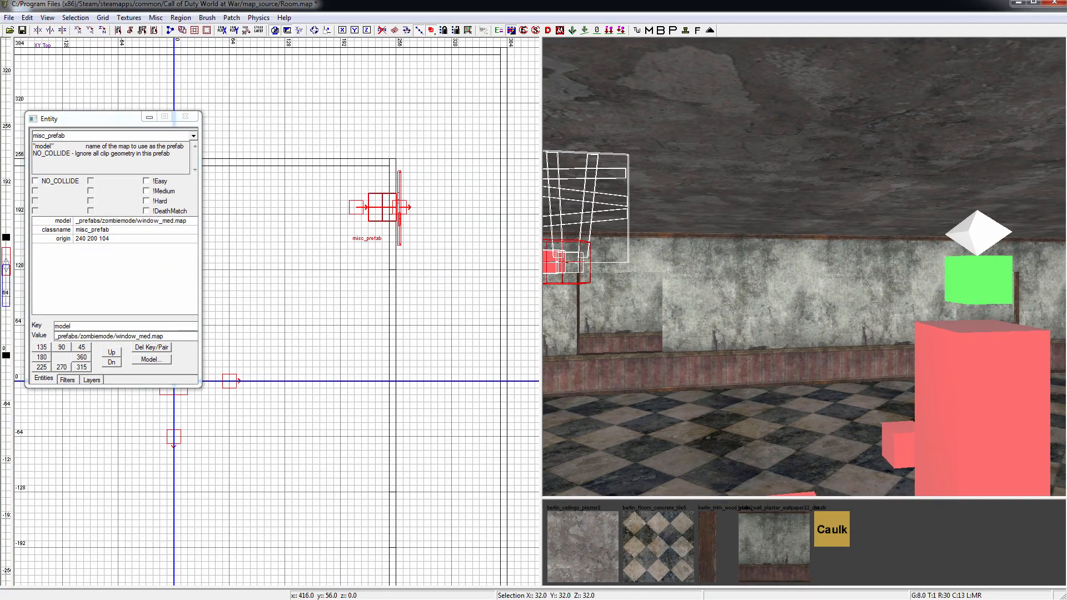
Step: Lower the window prefab to just above the floor and shift it south to line up with the opening in the east wall
right_click_drag(592, 275, 401, 259)
key("ctrl+Tab")
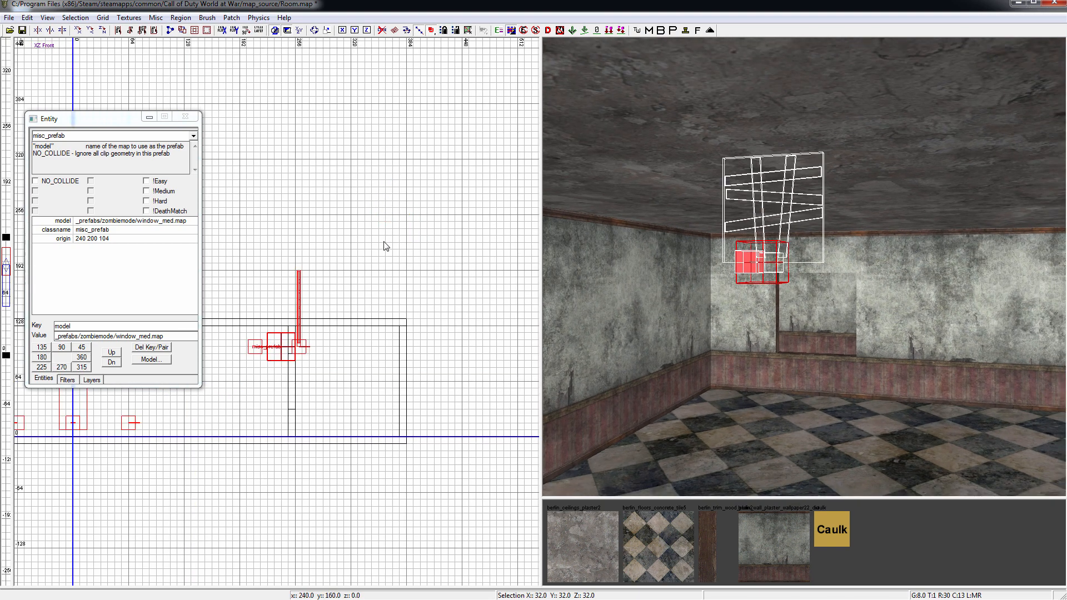
left_click_drag(284, 354, 262, 424)
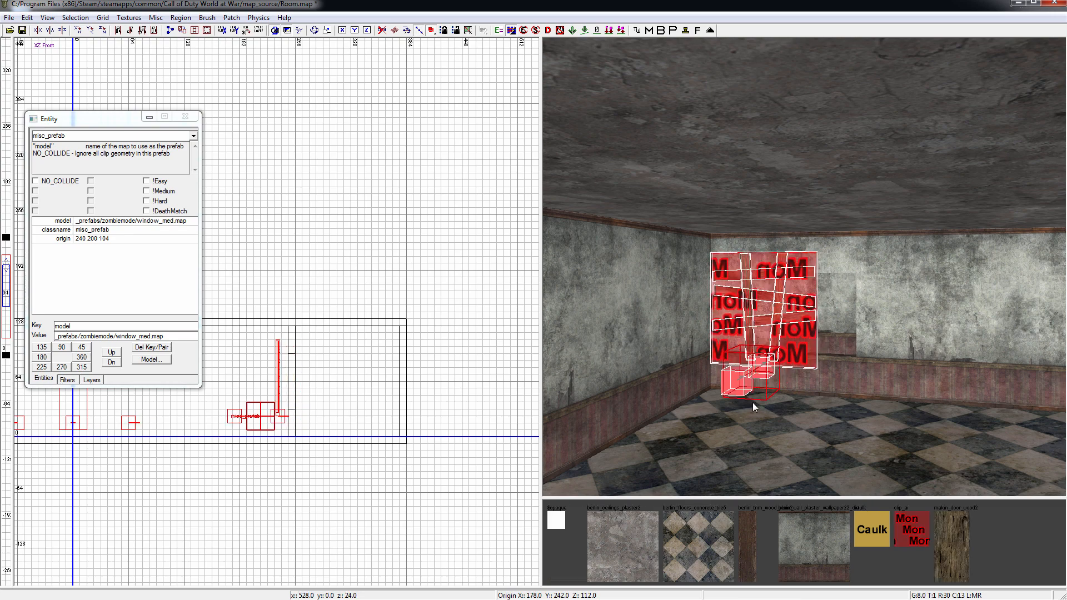
mouse_move(836, 395)
right_mouse_down()
mouse_move(848, 387)
mouse_move(836, 394)
right_mouse_up()
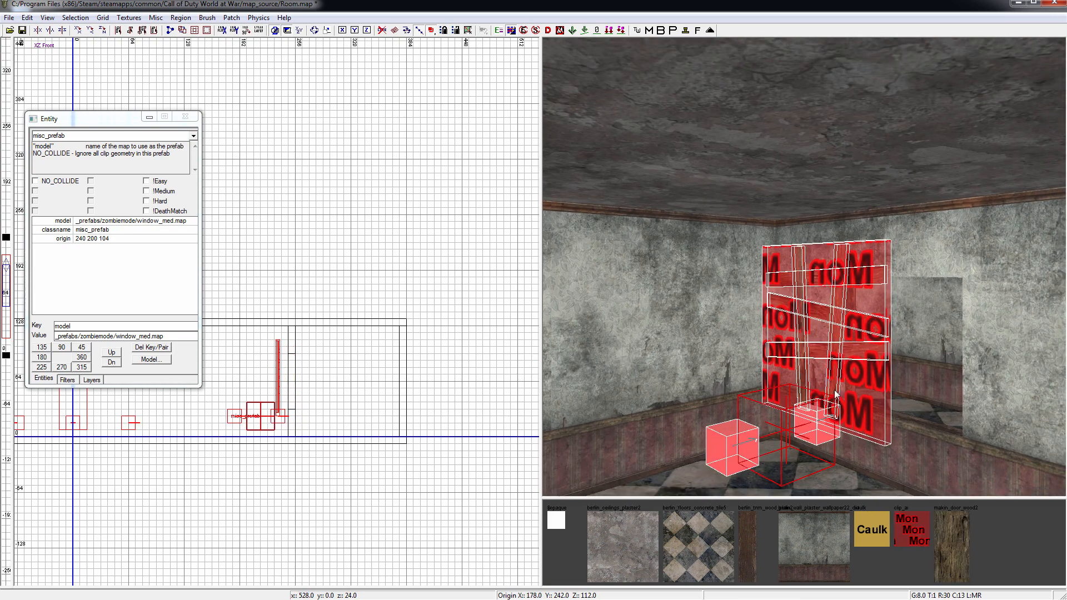
key("ctrl+Tab")
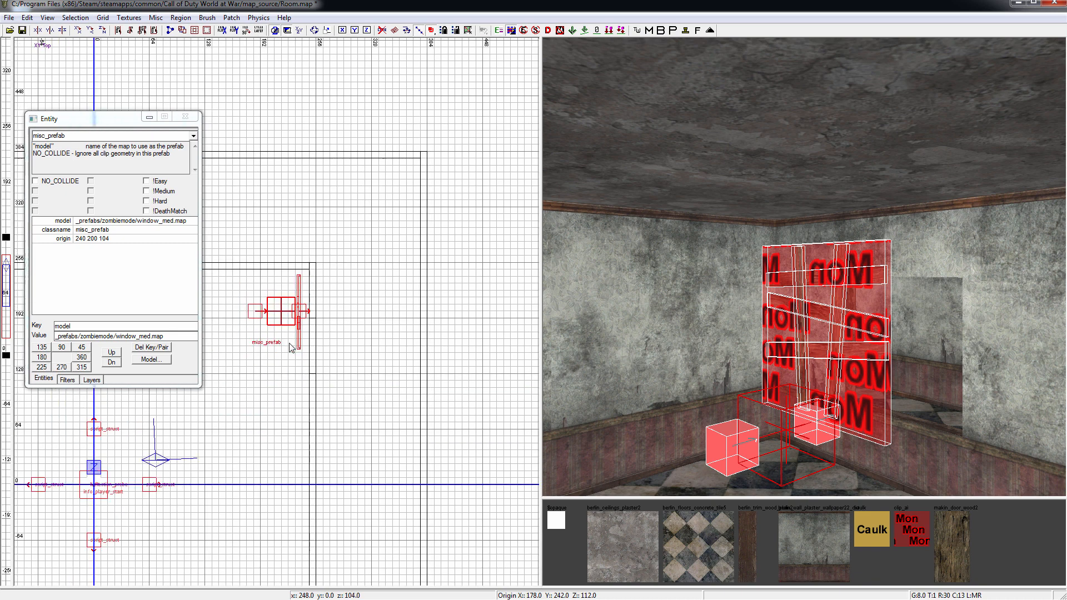
right_click_drag(268, 353, 289, 345)
left_click_drag(300, 311, 304, 334)
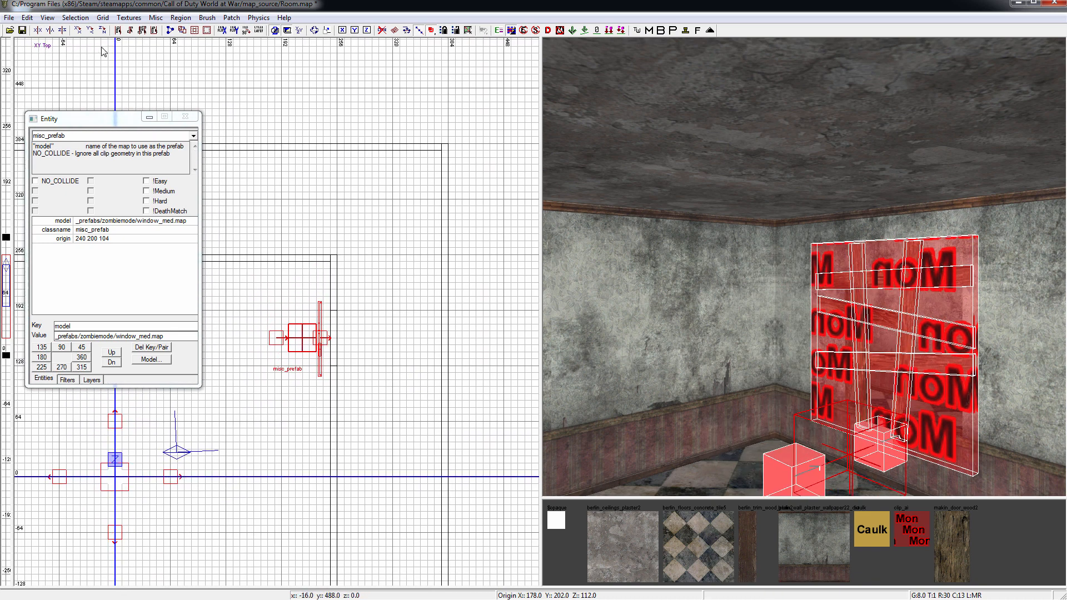
Step: Close the entity properties and rotate the window prefab 180 degrees about the z-axis
key("n")
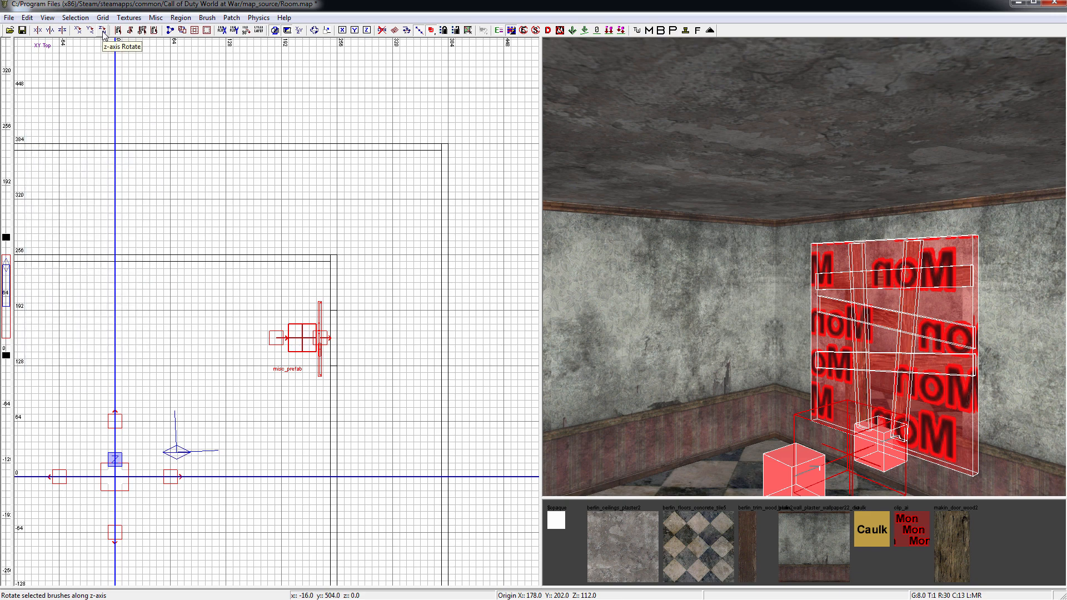
left_click(102, 30)
left_click(103, 30)
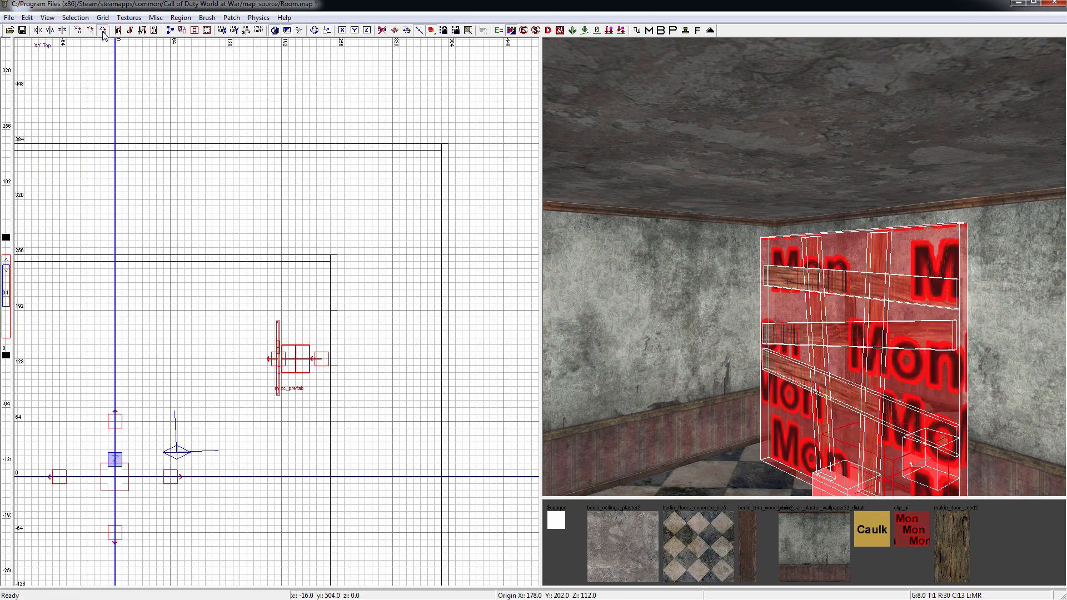
Step: Move the rotated window prefab into the east wall opening, with its large entity box outside the room
scroll(379, 351, "up", 2)
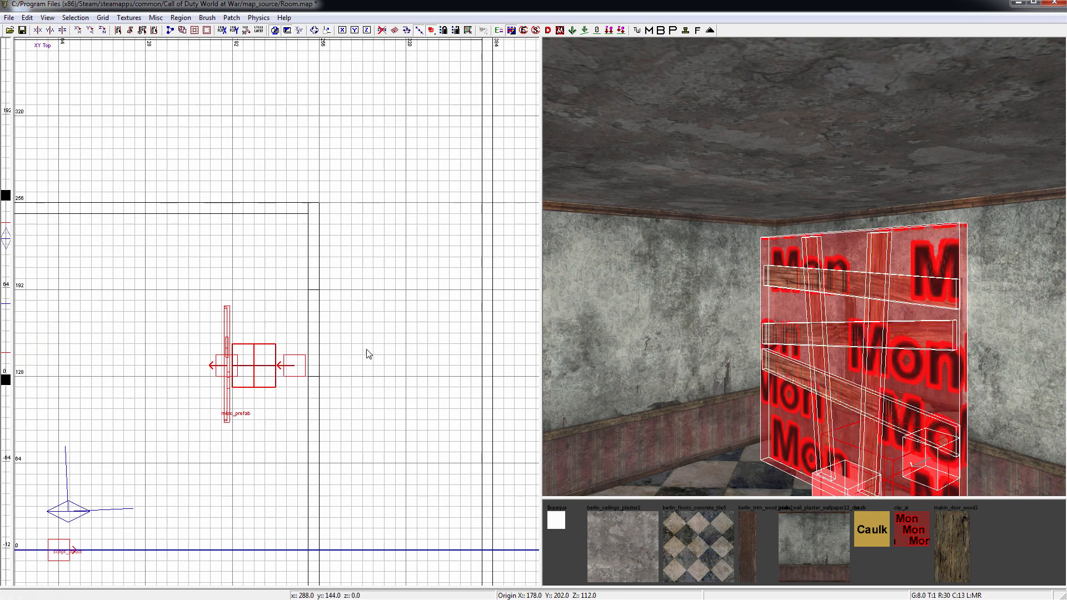
right_click_drag(305, 332, 301, 345)
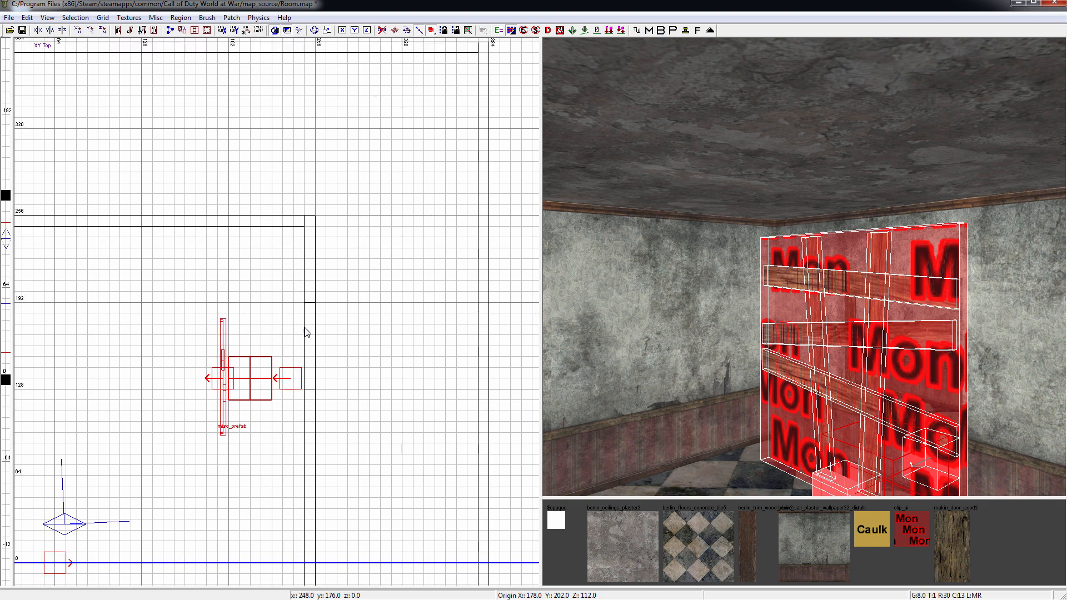
left_click_drag(257, 388, 351, 358)
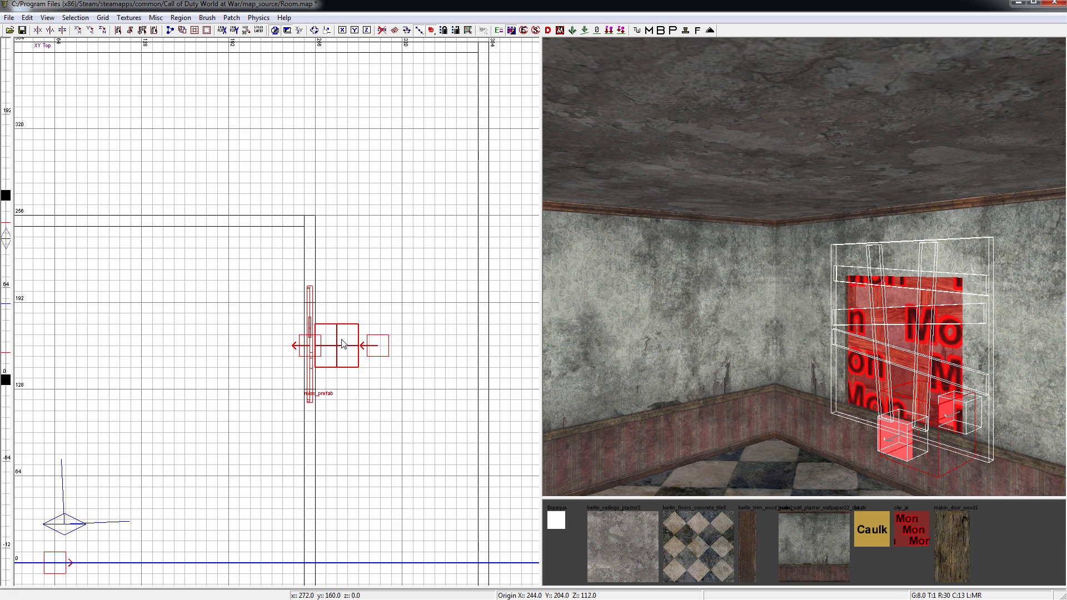
Step: Set the grid to 2 and shift the window prefab outward until its boards sit flush against the wall's outer face
scroll(295, 314, "up", 2)
scroll(281, 305, "up", 1)
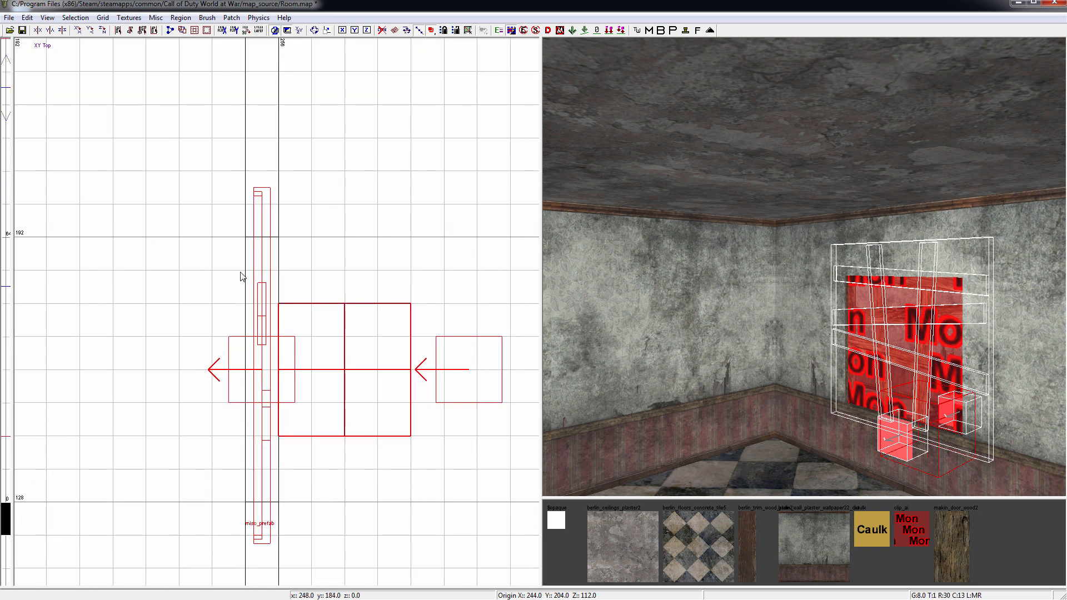
left_click(103, 18)
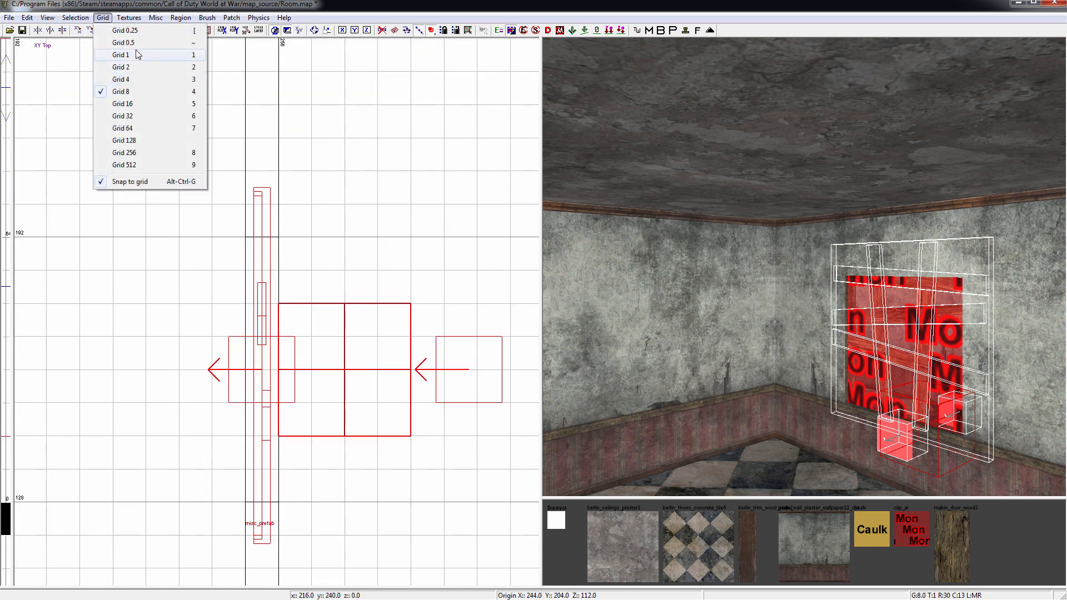
left_click(122, 66)
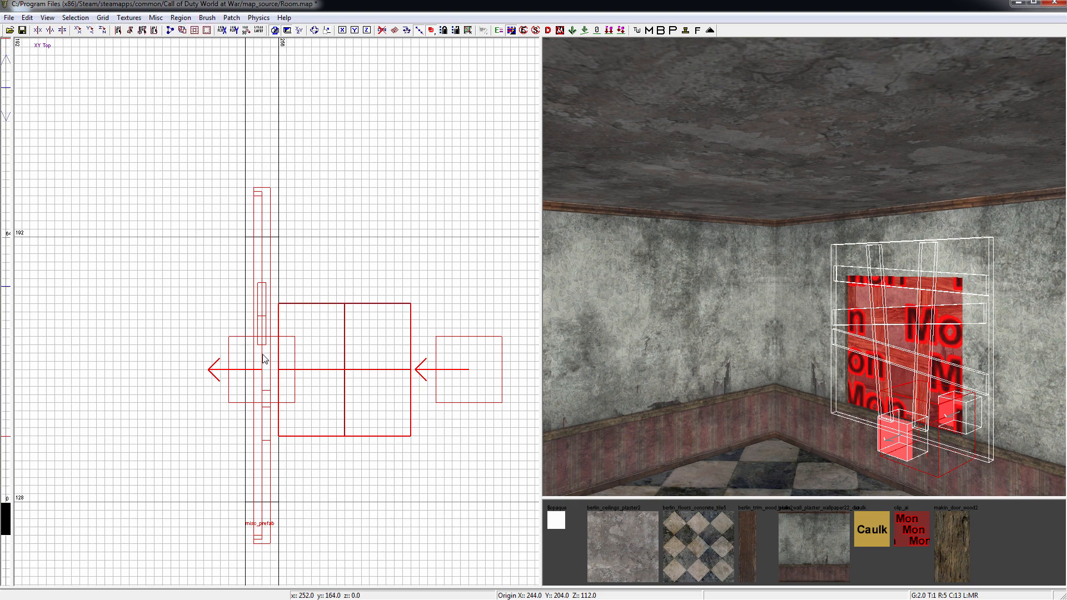
left_click_drag(263, 358, 290, 360)
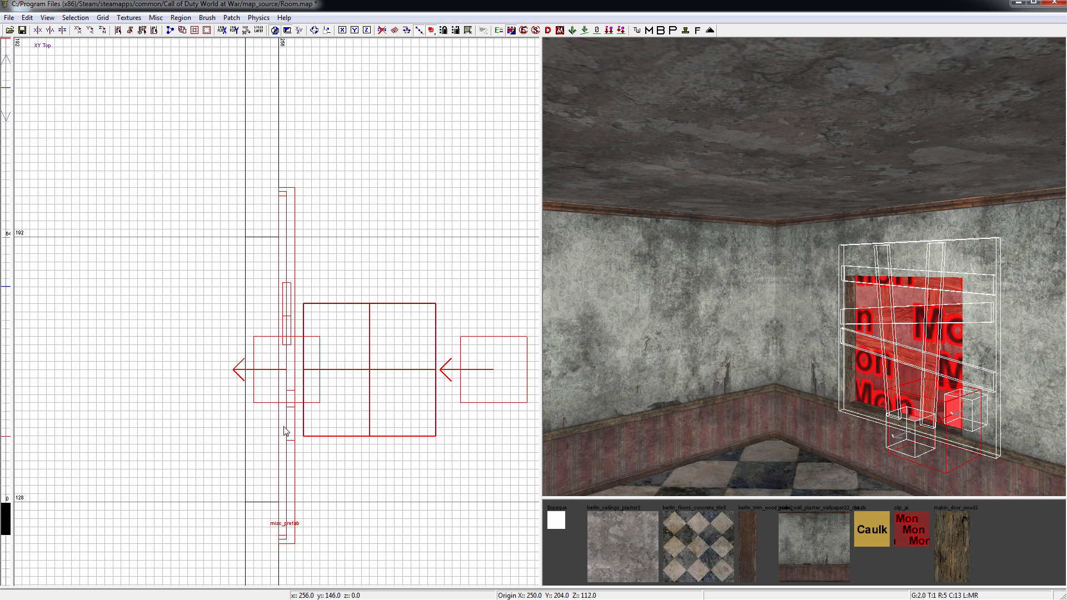
Step: Restore the grid to 8, lower the window prefab 8 units so its entity box rests on the floor, and deselect it
key("4")
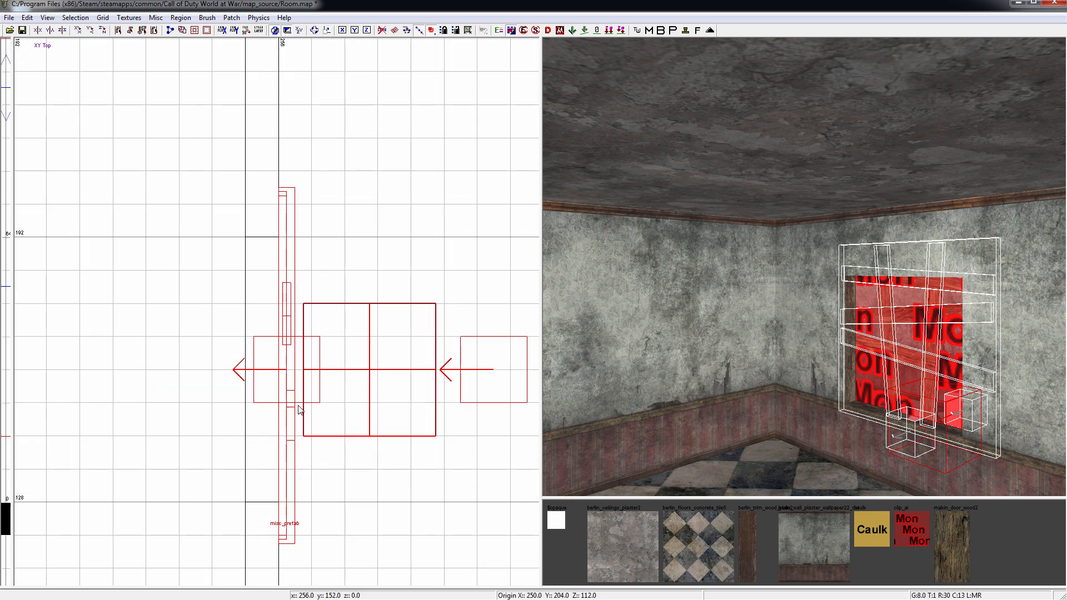
key("ctrl+Tab")
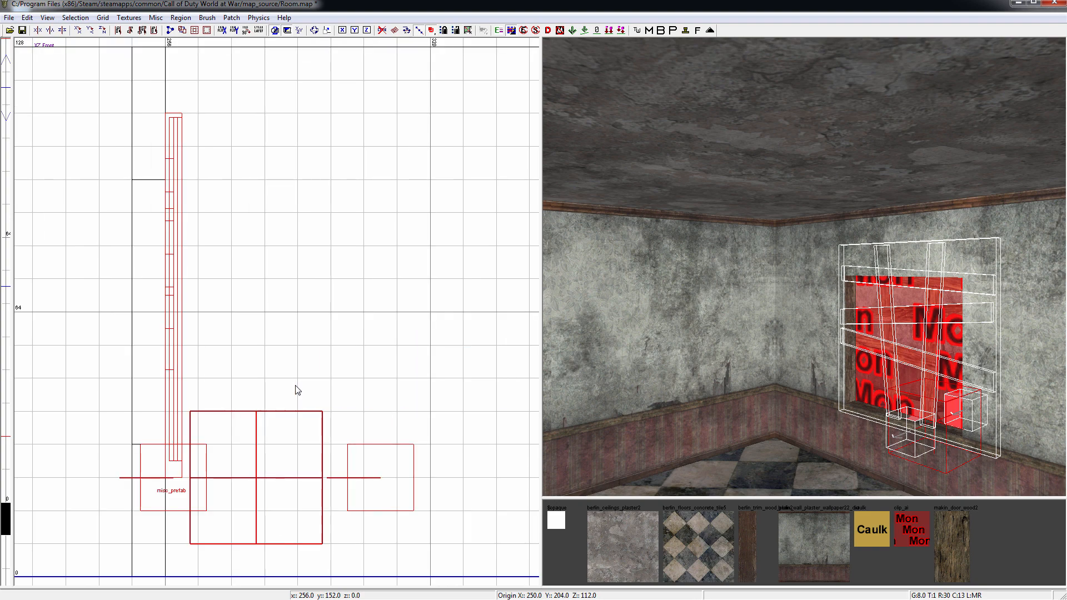
key("ctrl+Tab")
scroll(296, 386, "down", 2)
right_click_drag(296, 386, 313, 338)
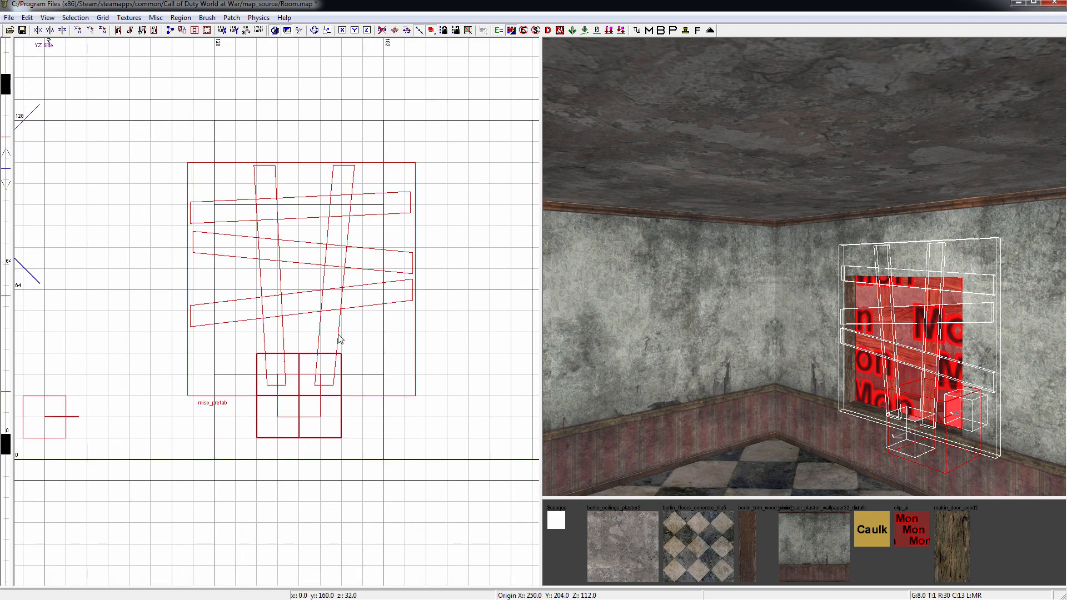
mouse_move(306, 342)
left_mouse_down()
mouse_move(300, 368)
mouse_move(304, 356)
left_mouse_up()
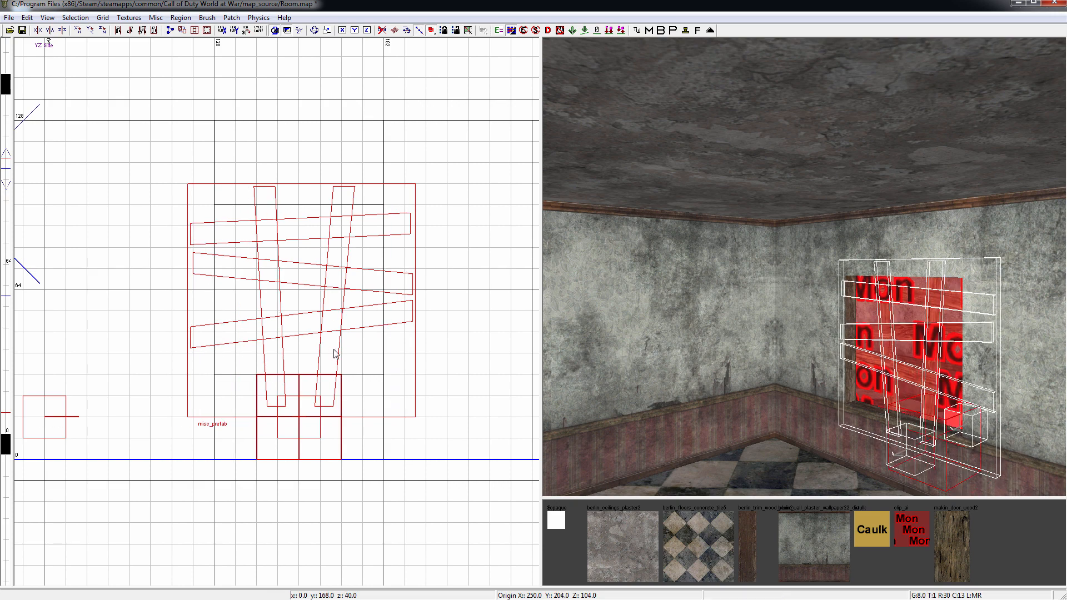
key("ctrl+Tab")
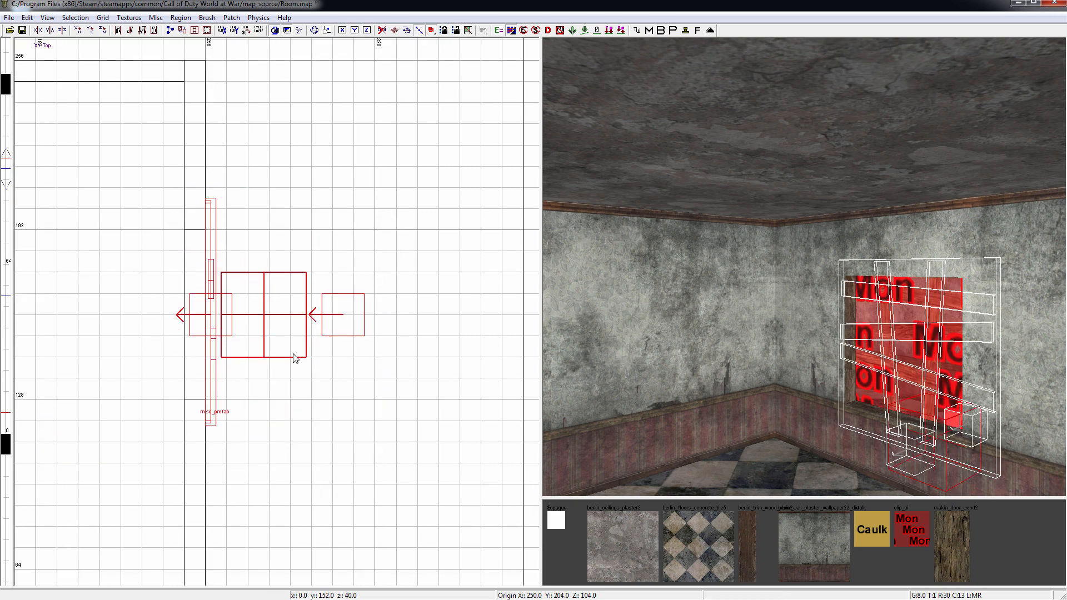
scroll(193, 345, "down", 2)
right_click_drag(193, 345, 324, 353)
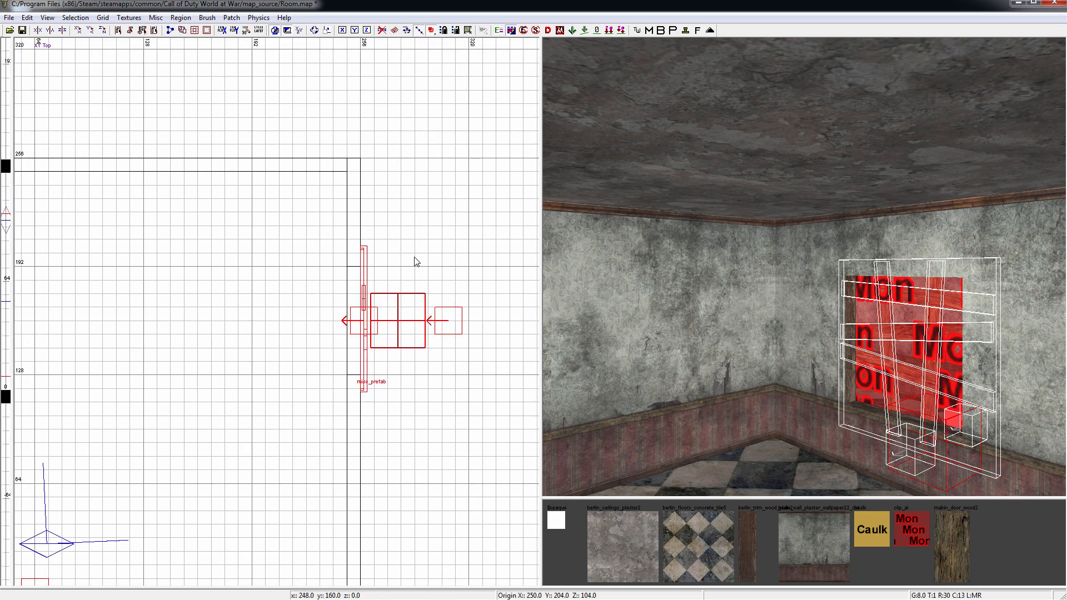
key("Escape")
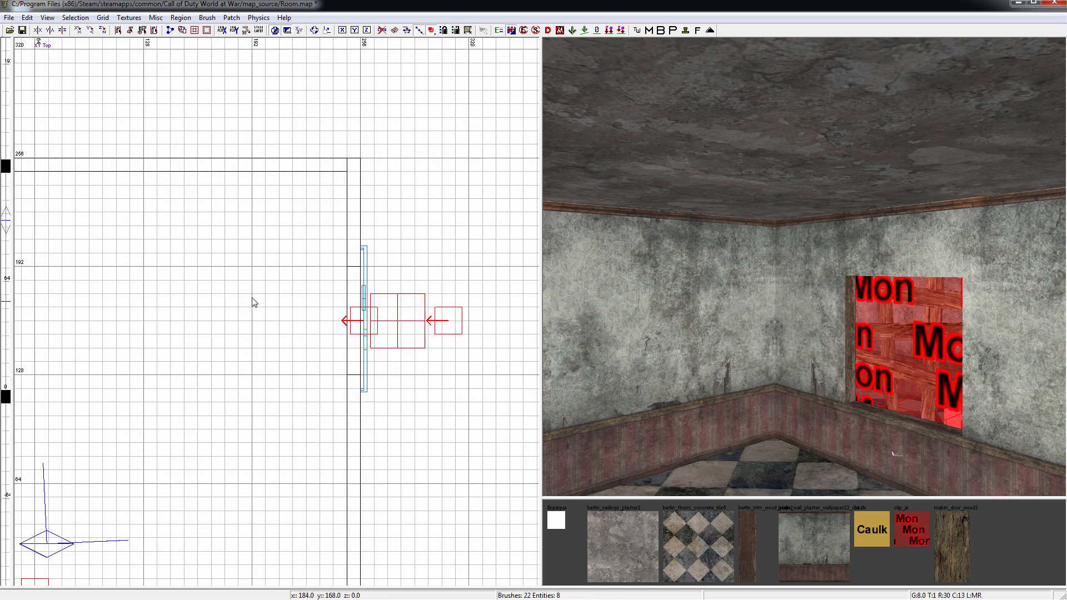
Step: Insert a misc_prefab using _prefabs/traverse/wall_hop_zombie.map inside the room near the boarded window
right_click(295, 282)
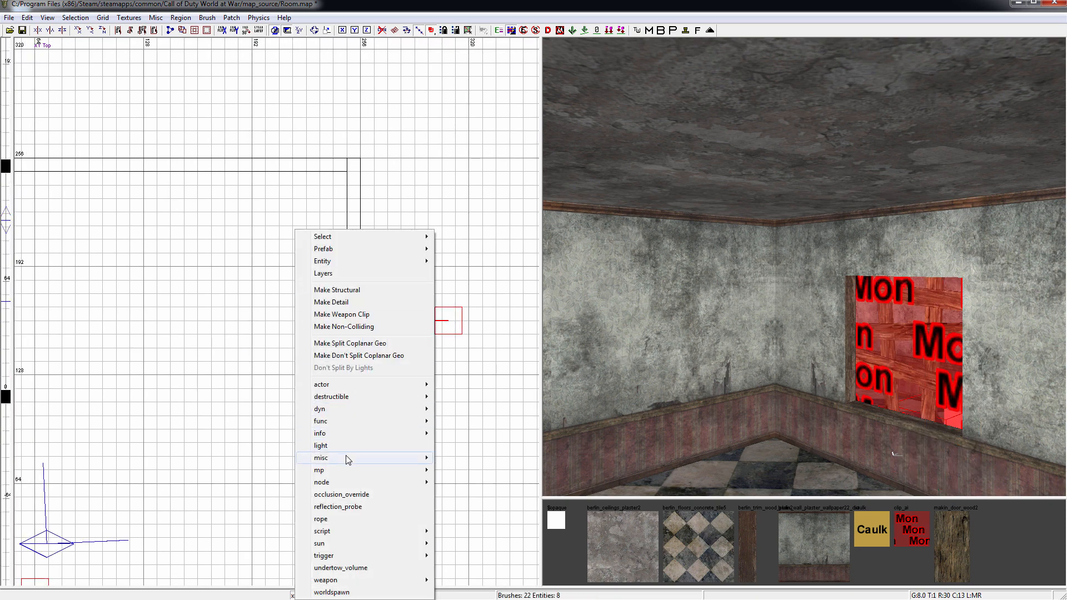
mouse_move(348, 459)
left_click(456, 470)
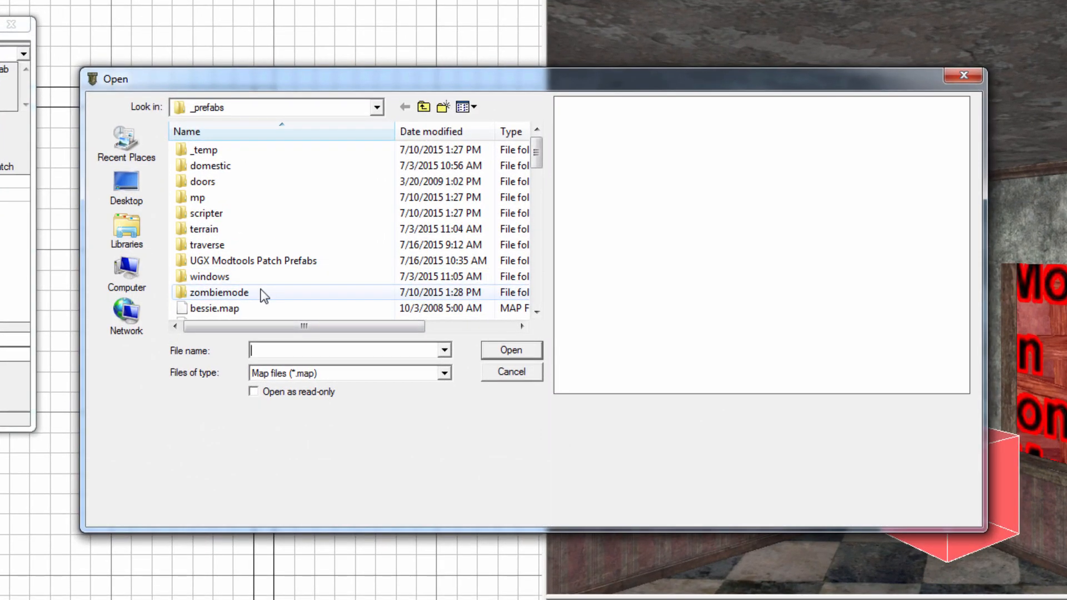
left_click(273, 294)
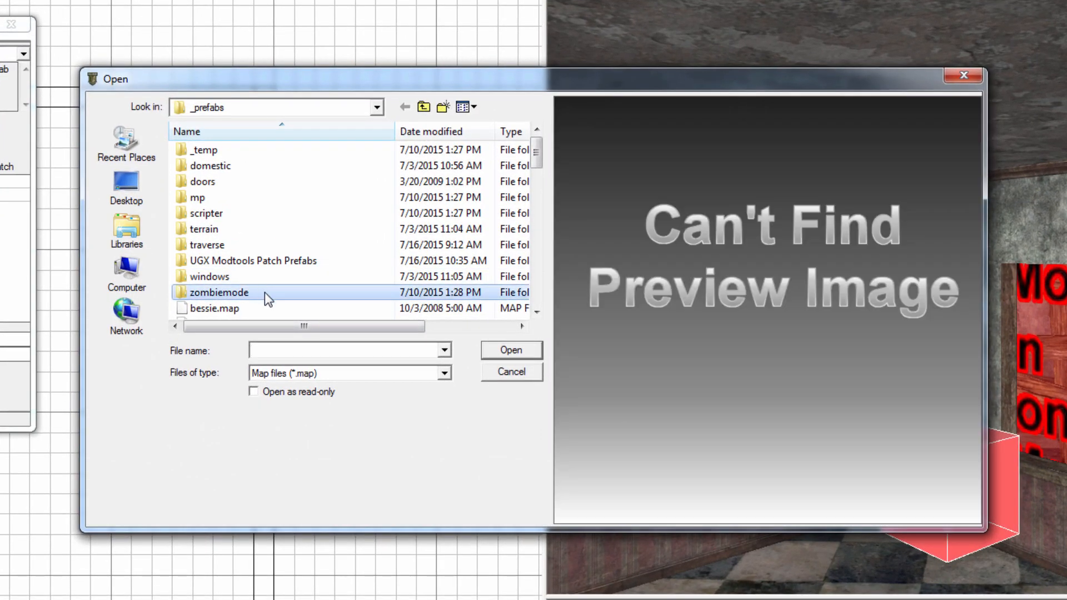
double_click(265, 292)
left_click(402, 107)
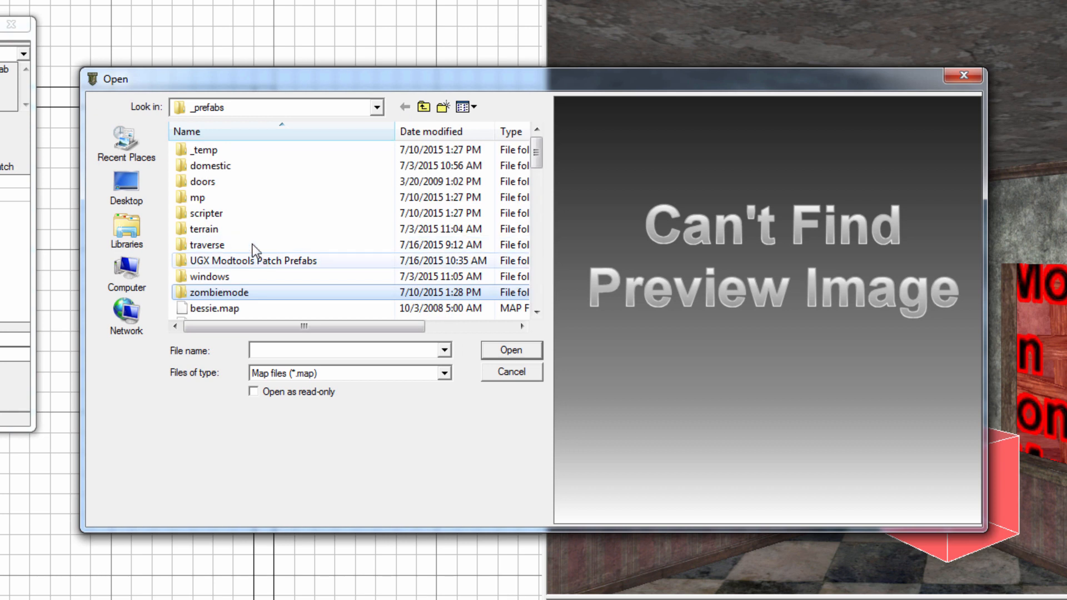
double_click(238, 245)
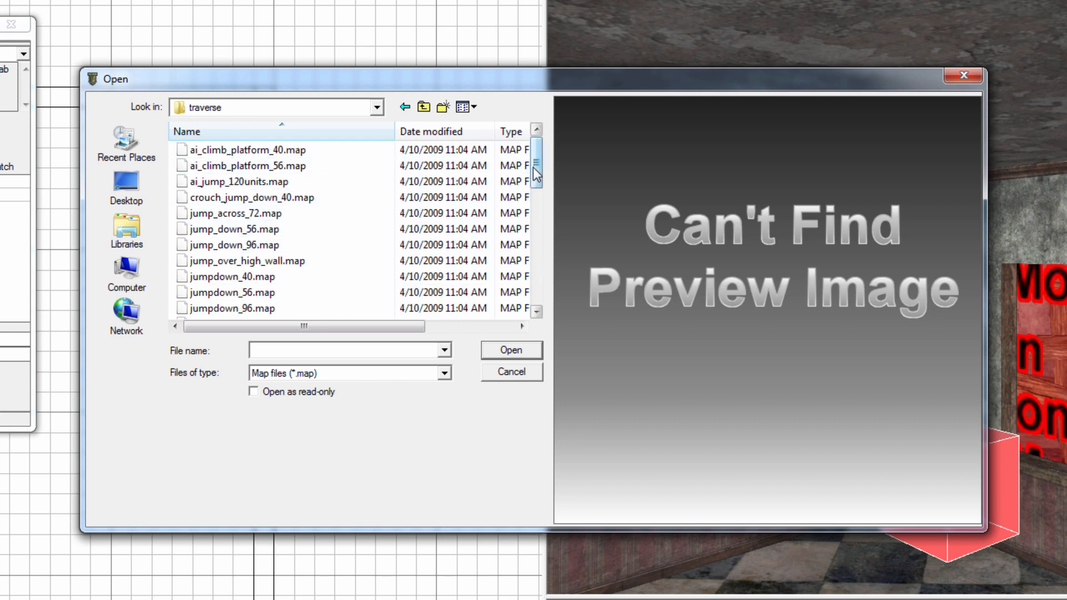
left_click_drag(537, 176, 536, 254)
left_click(265, 277)
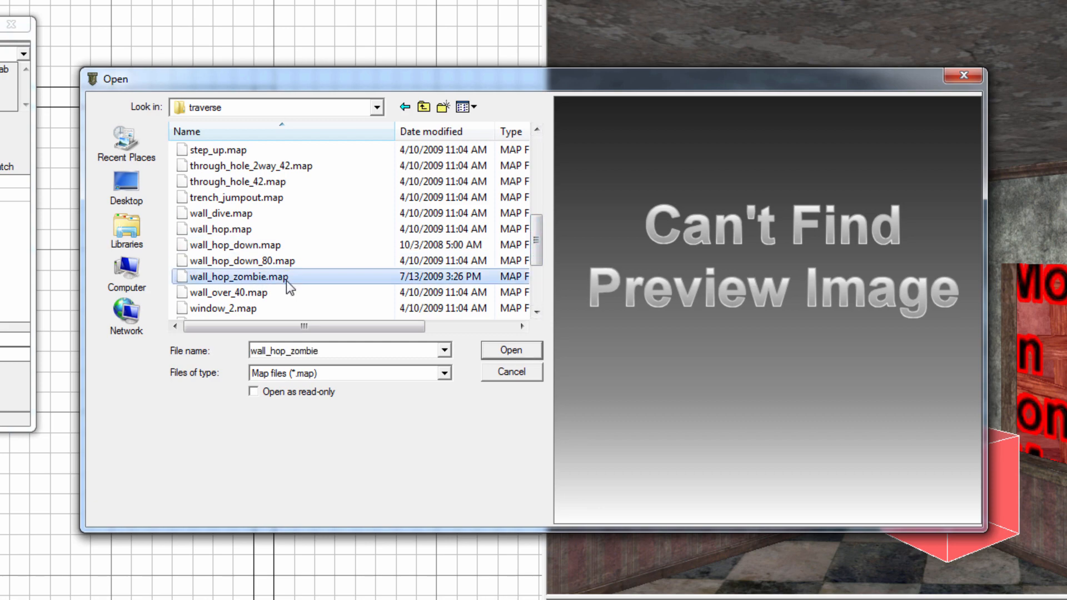
left_click(511, 350)
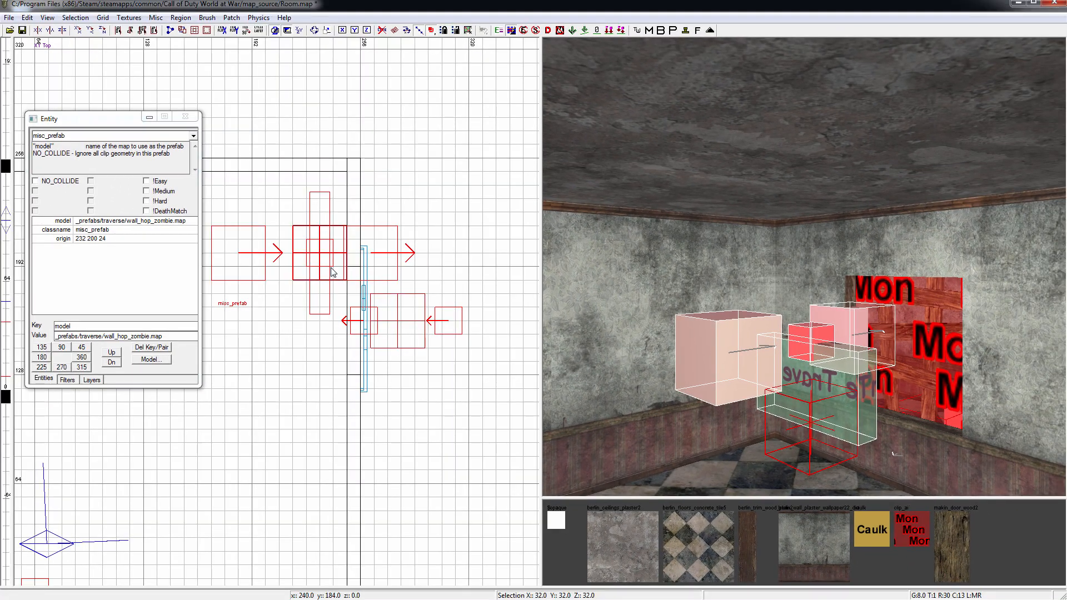
Step: Rotate the wall_hop_zombie prefab 180 degrees and move it into line with the east window opening, its arrow pointing into the room
left_click_drag(255, 256, 272, 297)
left_click_drag(343, 302, 342, 336)
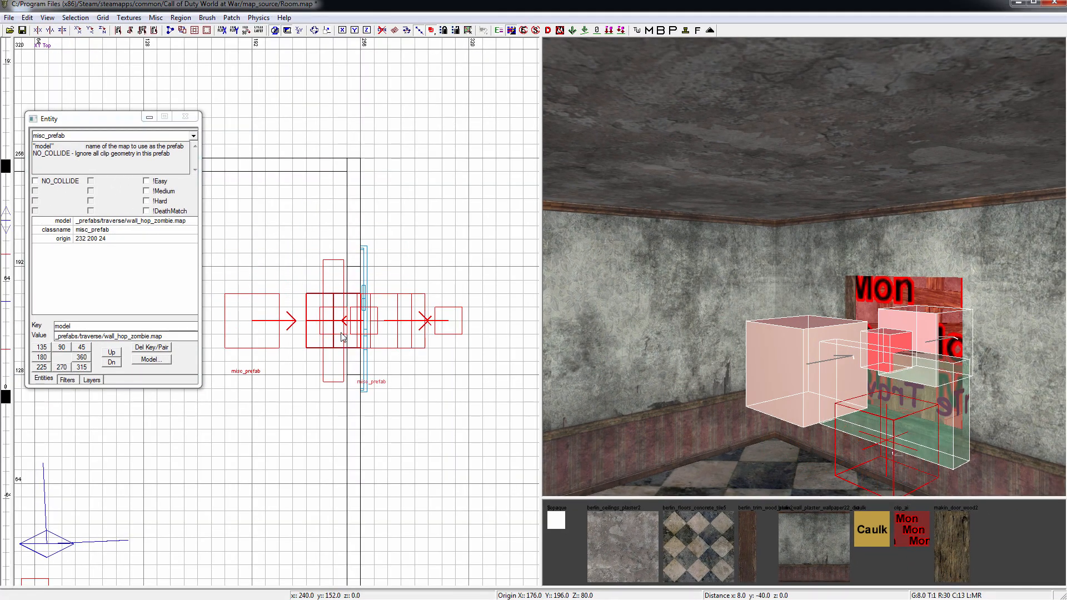
left_click(102, 31)
left_click(102, 31)
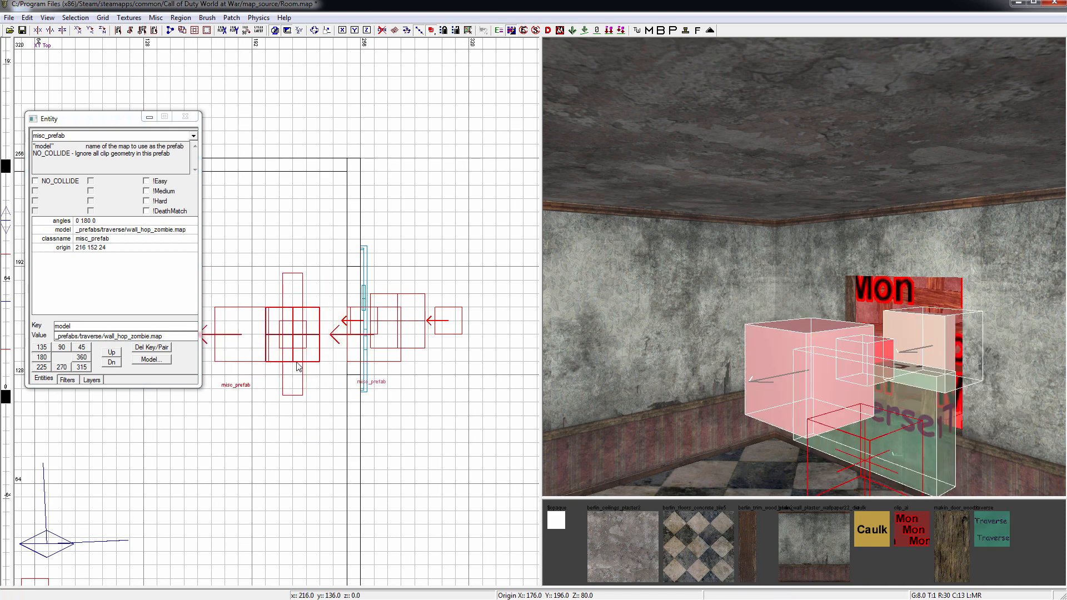
left_click_drag(298, 367, 346, 358)
Step: Set the grid to 2, shift the traverse prefab 4 units outward to centre it on the wall, and restore the grid to 8
scroll(346, 363, "up", 3)
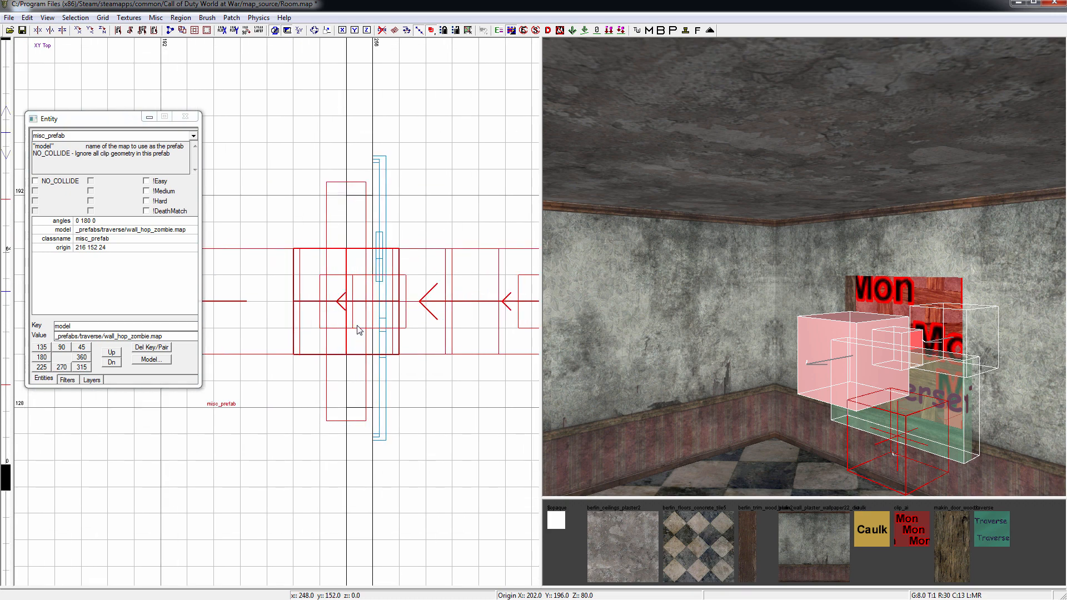
key("2")
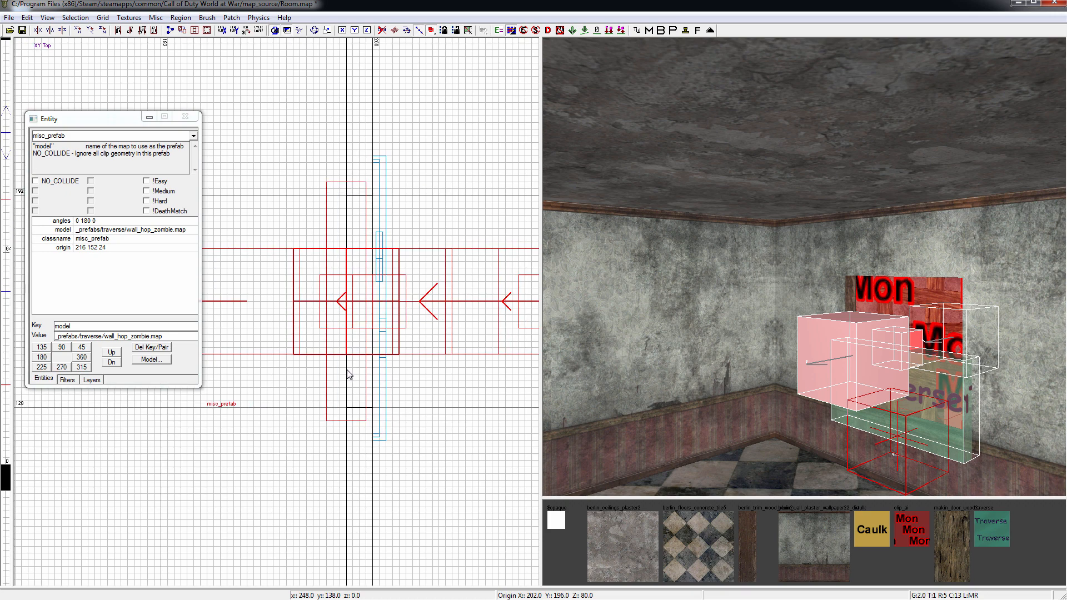
left_click_drag(349, 369, 361, 369)
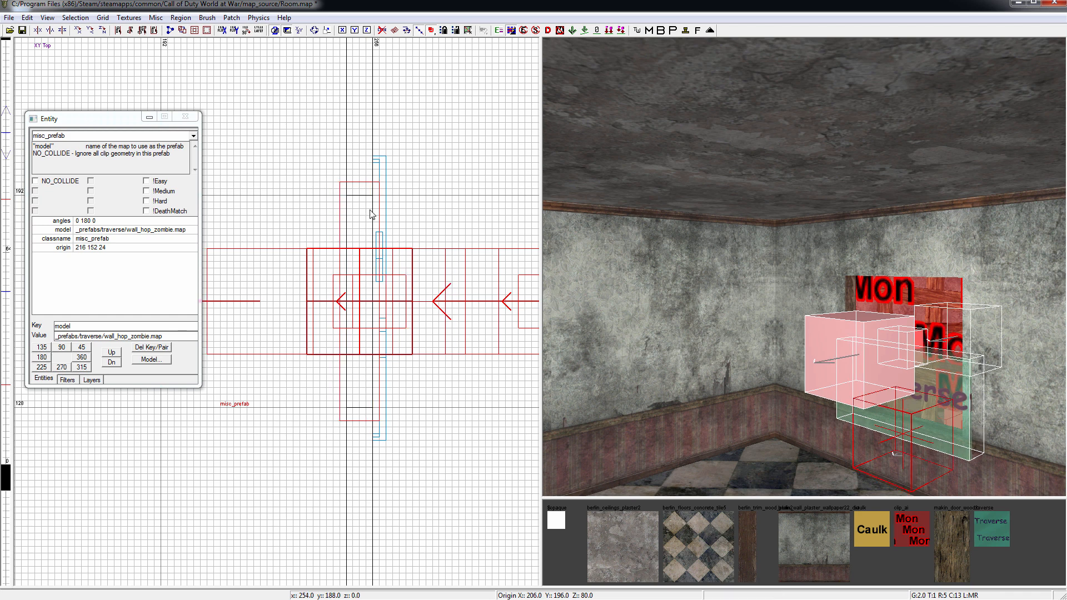
key("8")
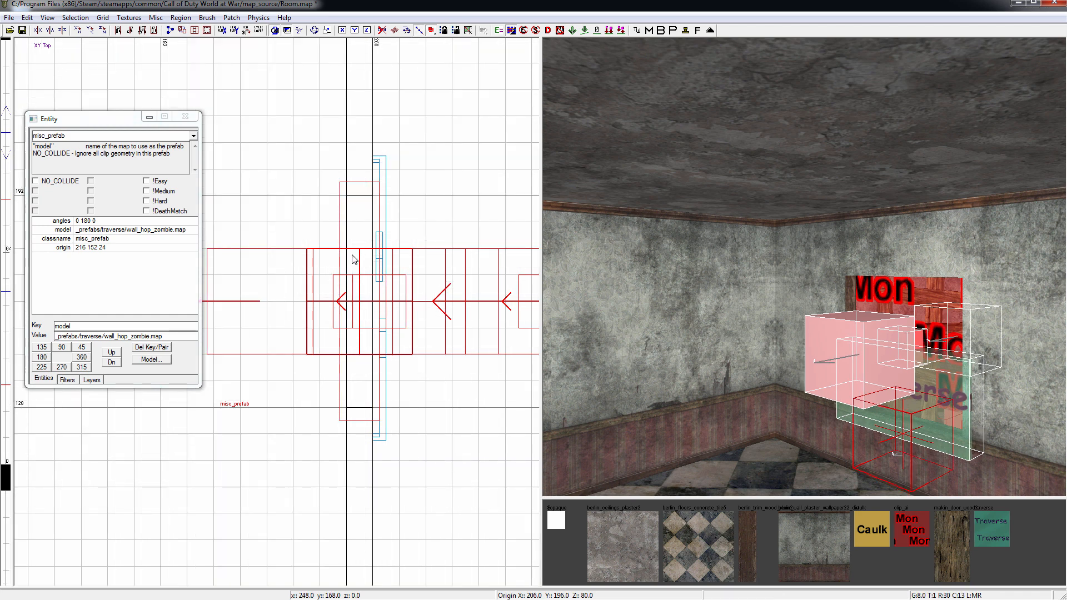
Step: Lower the traverse prefab 32 units so its base is level with the bottom of the floor, and check its fit in the window
key("ctrl+Tab")
key("ctrl+Tab")
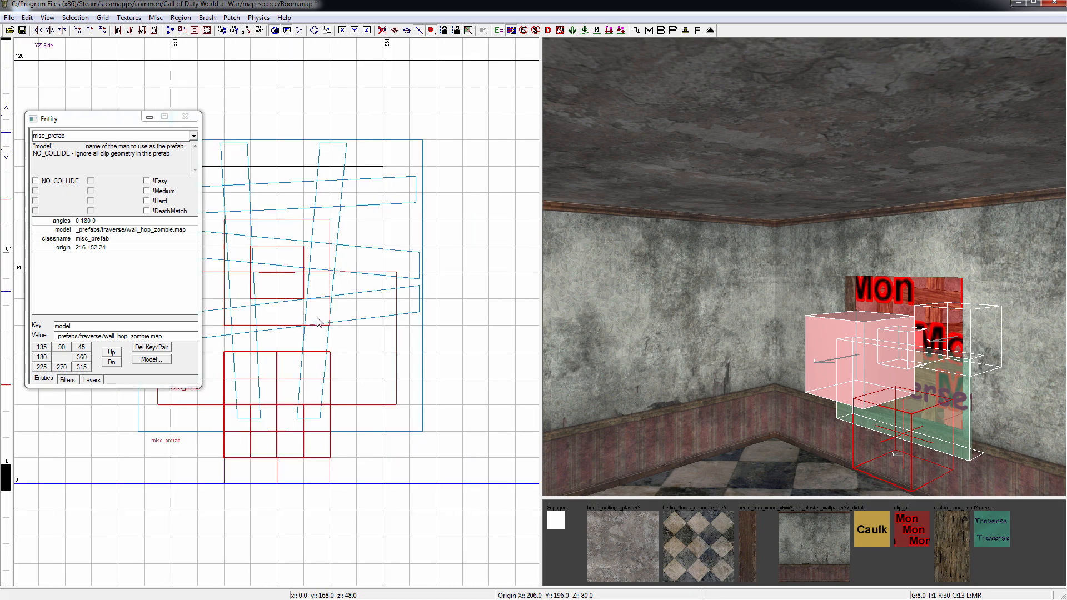
right_click_drag(317, 318, 385, 249)
scroll(318, 318, "down", 1)
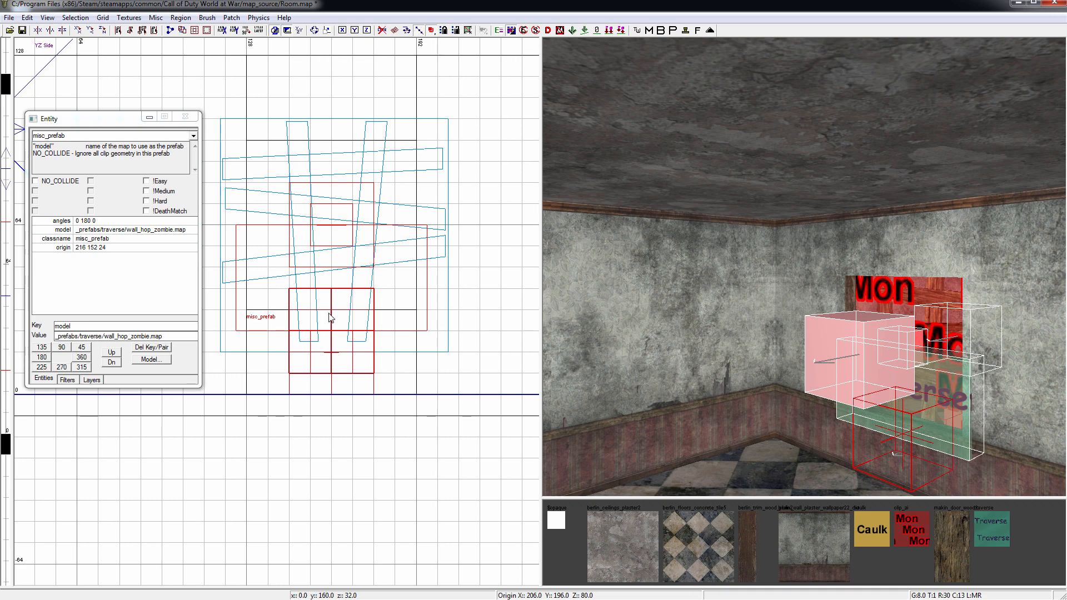
left_click_drag(328, 317, 331, 402)
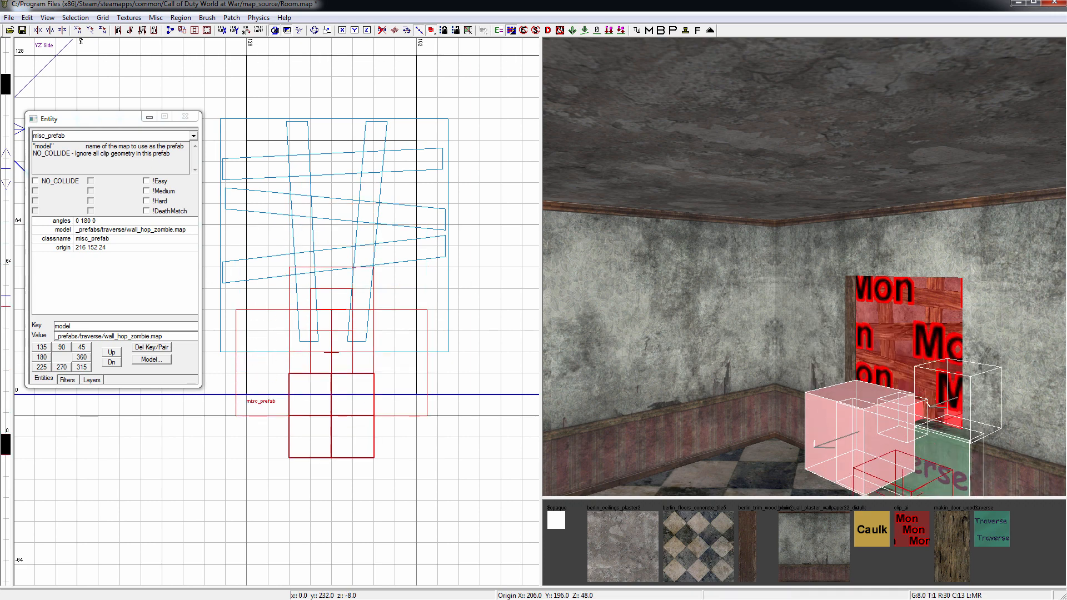
right_click_drag(790, 311, 884, 345)
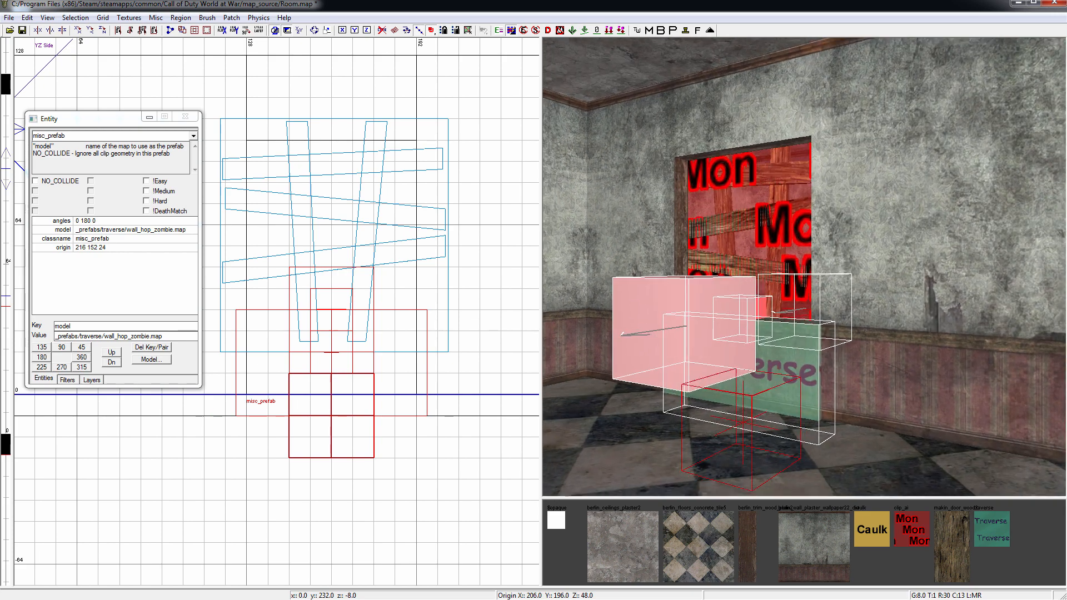
right_click_drag(723, 434, 724, 380)
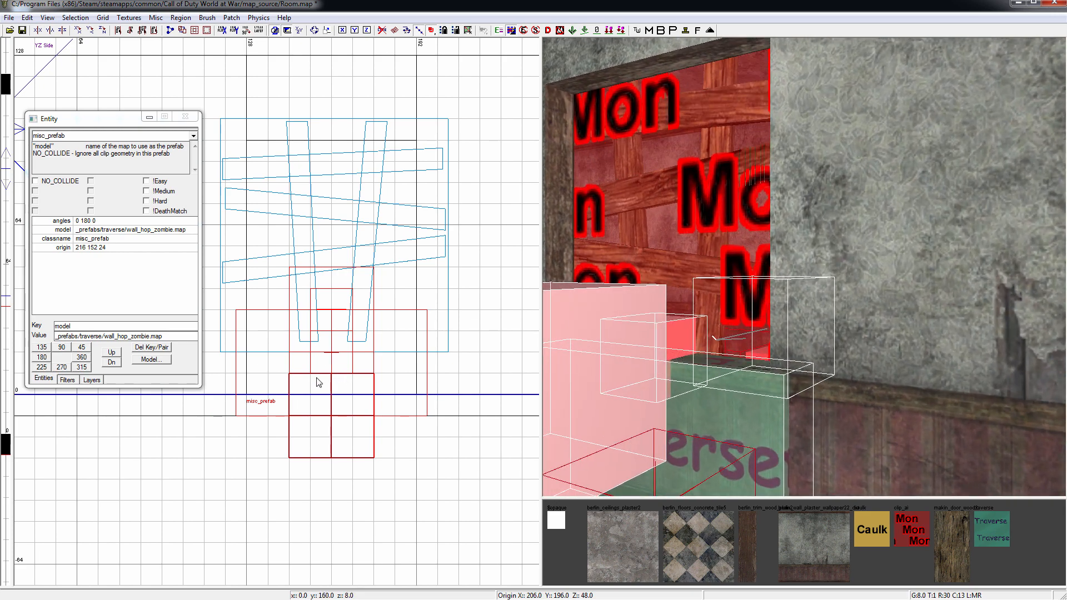
scroll(289, 371, "down", 1)
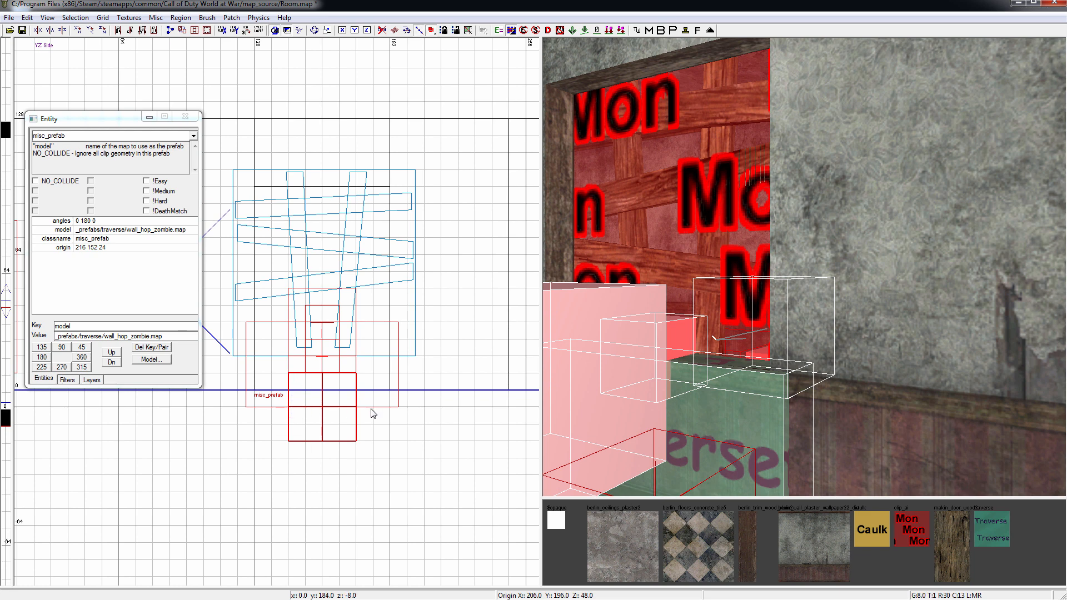
scroll(410, 416, "down", 2)
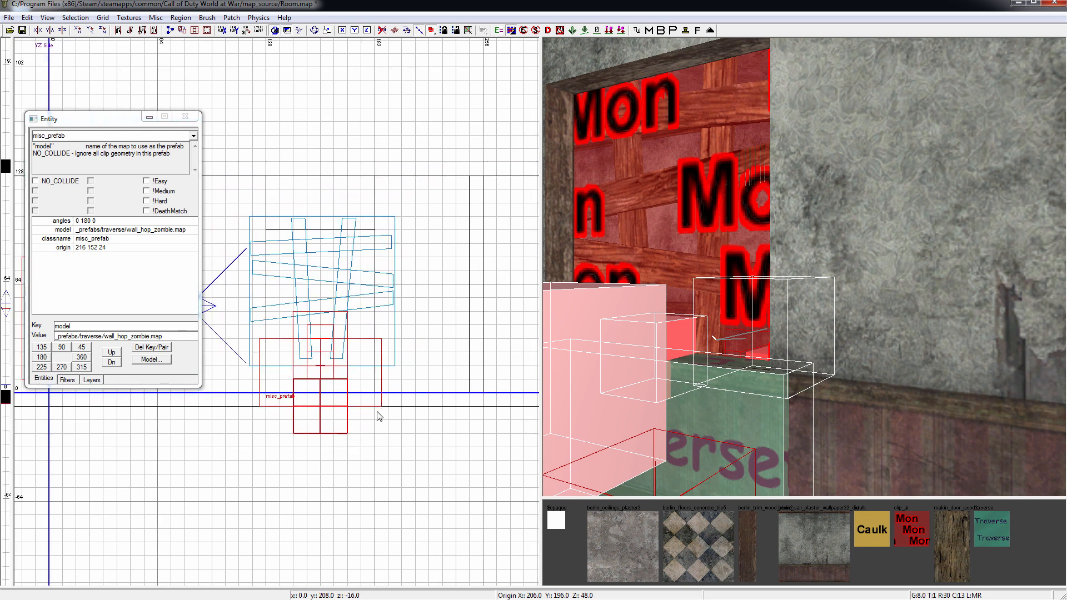
mouse_move(339, 413)
left_mouse_down()
mouse_move(228, 406)
mouse_move(322, 403)
left_mouse_up()
right_click_drag(701, 324, 745, 319)
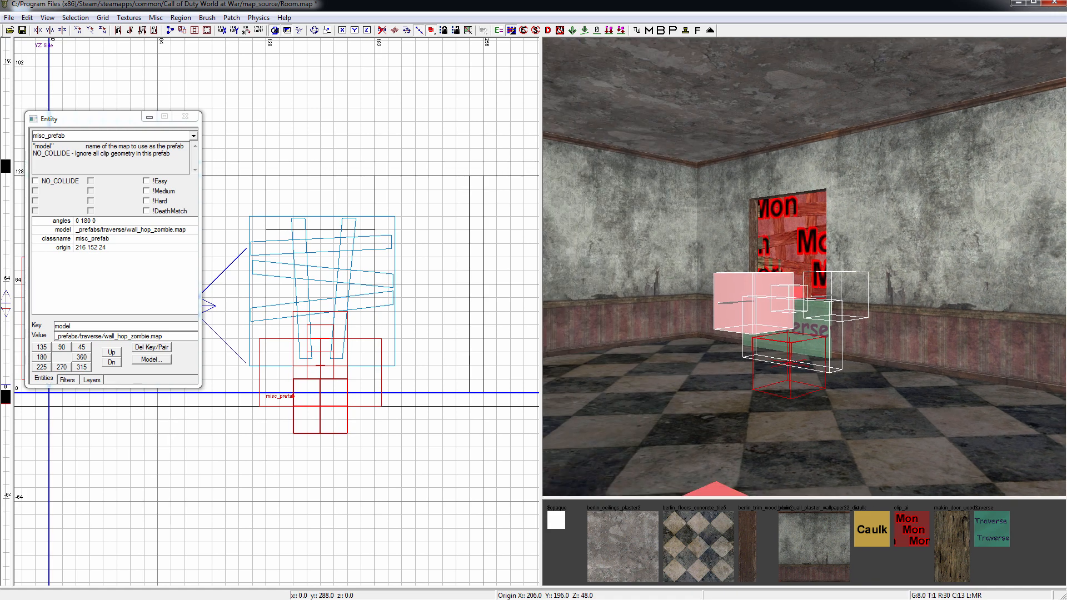
Step: Duplicate the window and traverse prefabs together and place the copies in the southern opening of the east wall
key("ctrl+Tab")
right_click_drag(260, 319, 287, 315)
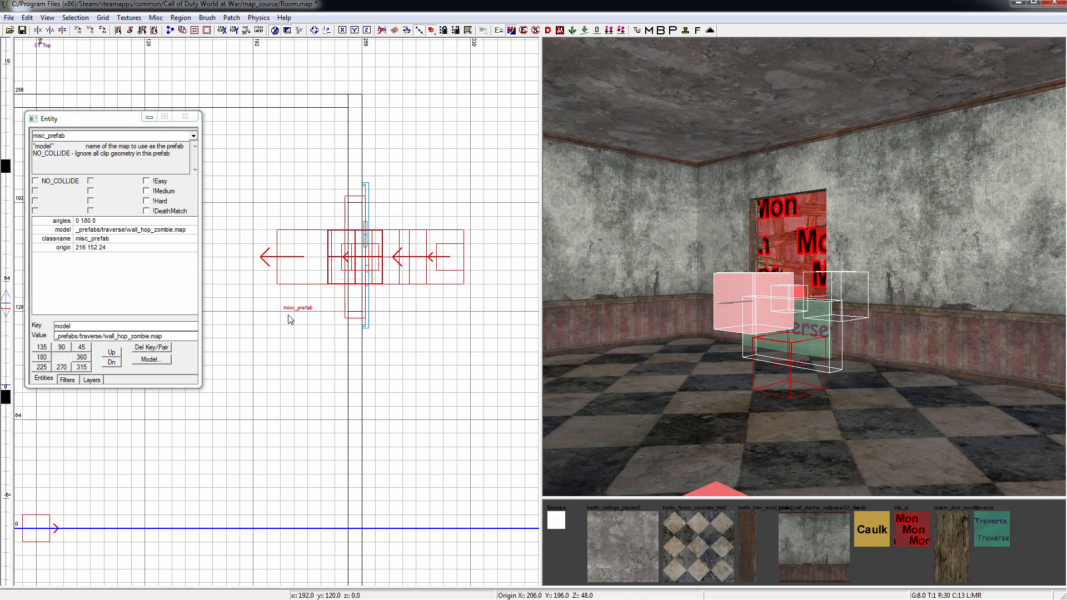
key("n")
right_click_drag(362, 359, 359, 349)
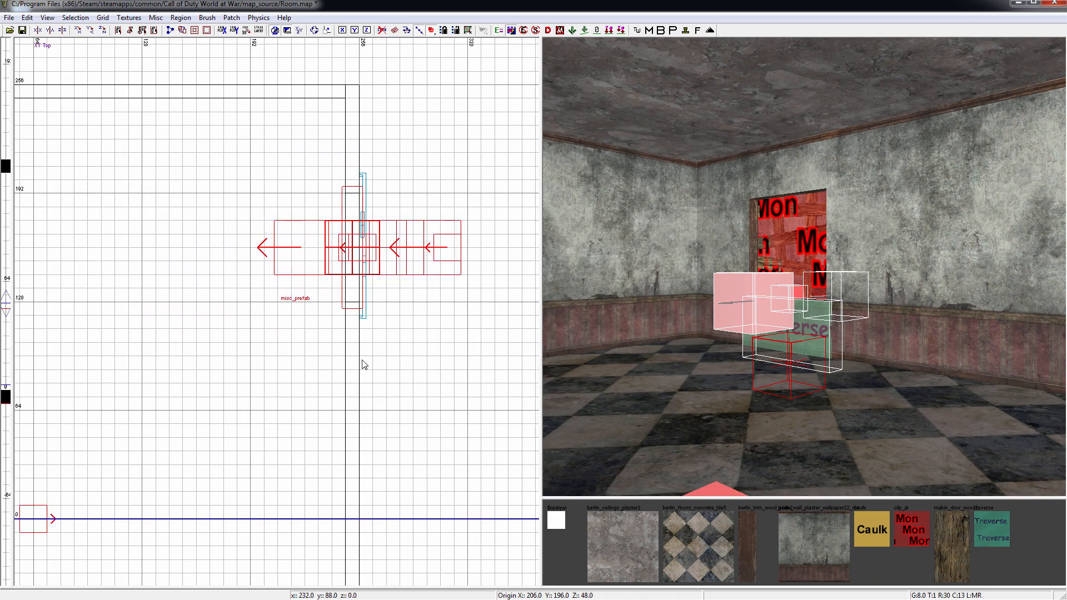
left_click(788, 252, "shift")
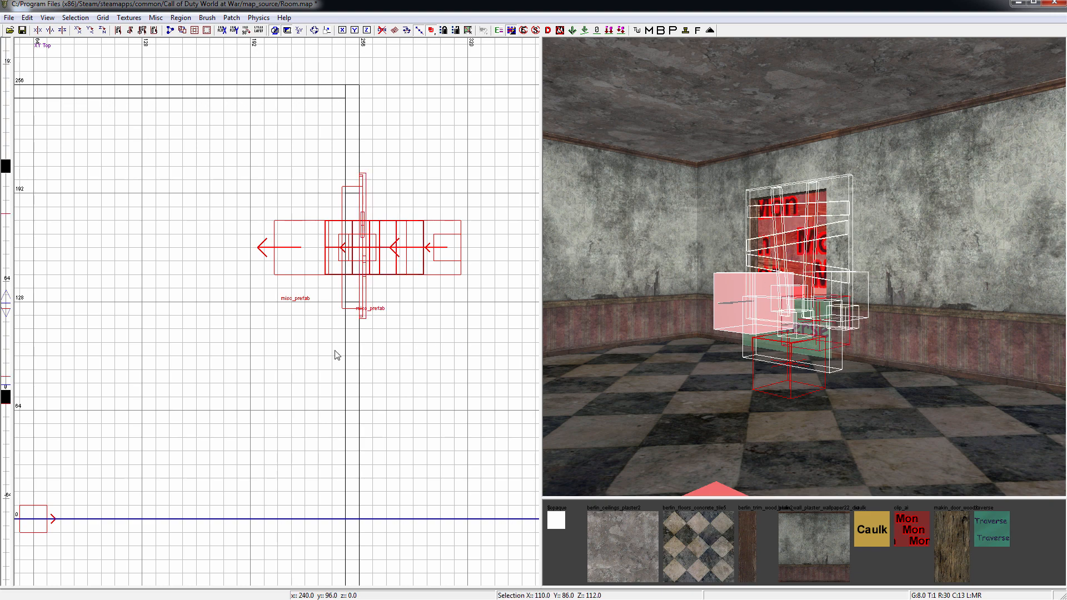
scroll(333, 358, "down", 2)
right_click_drag(332, 360, 343, 304)
key("space")
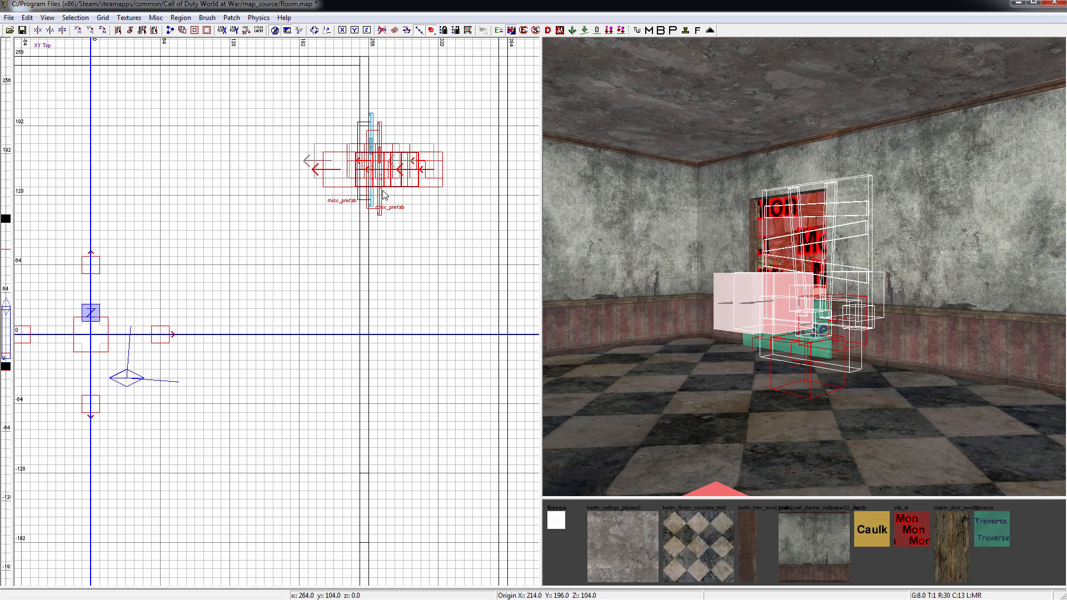
left_click_drag(383, 174, 375, 506)
Step: Duplicate both east window and traverse pairs, rotate the copies 180 degrees, place them in the west wall openings, and deselect them
right_click_drag(689, 411, 755, 382)
left_click(807, 276, "shift")
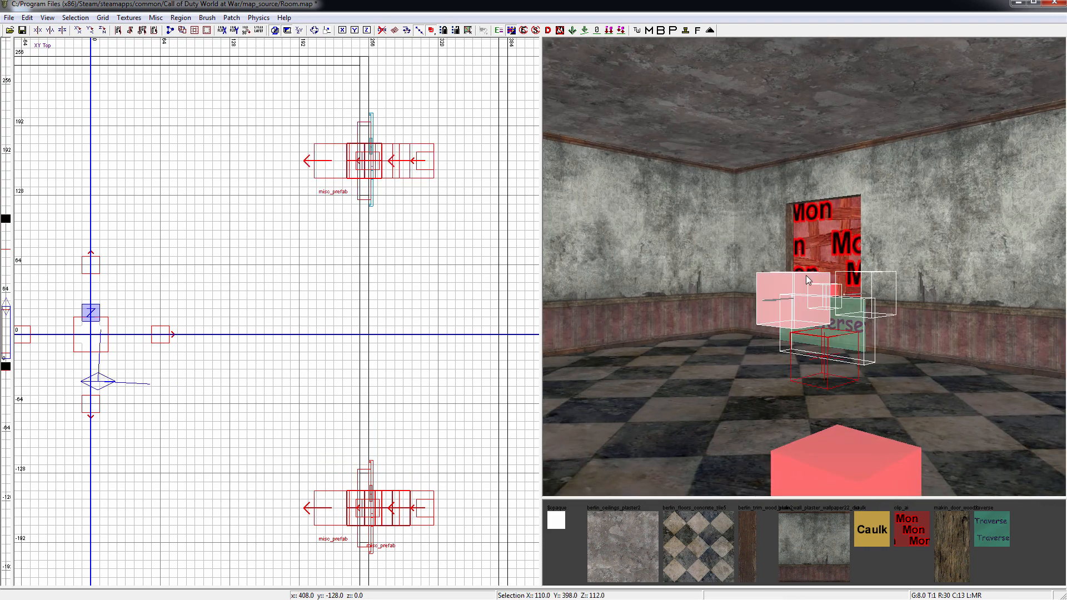
left_click(816, 249, "shift")
scroll(401, 305, "down", 2)
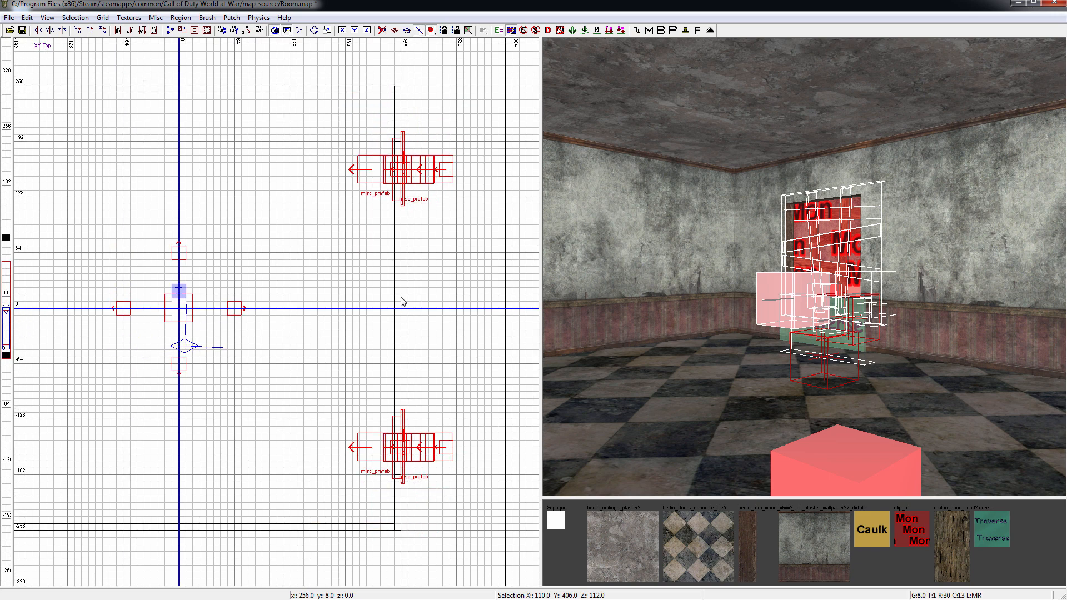
scroll(386, 283, "down", 1)
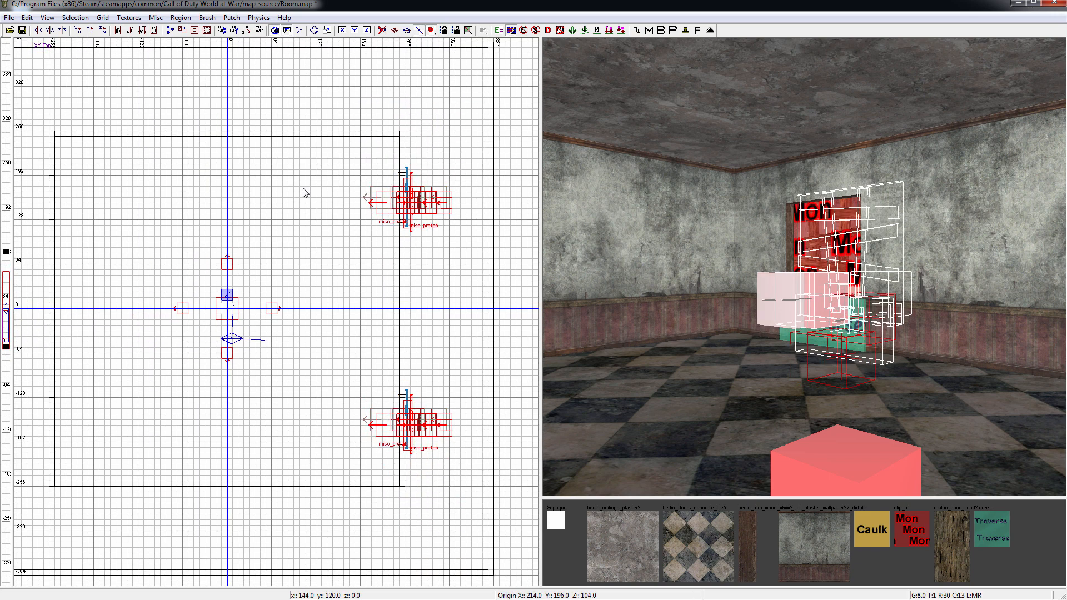
left_click(103, 31)
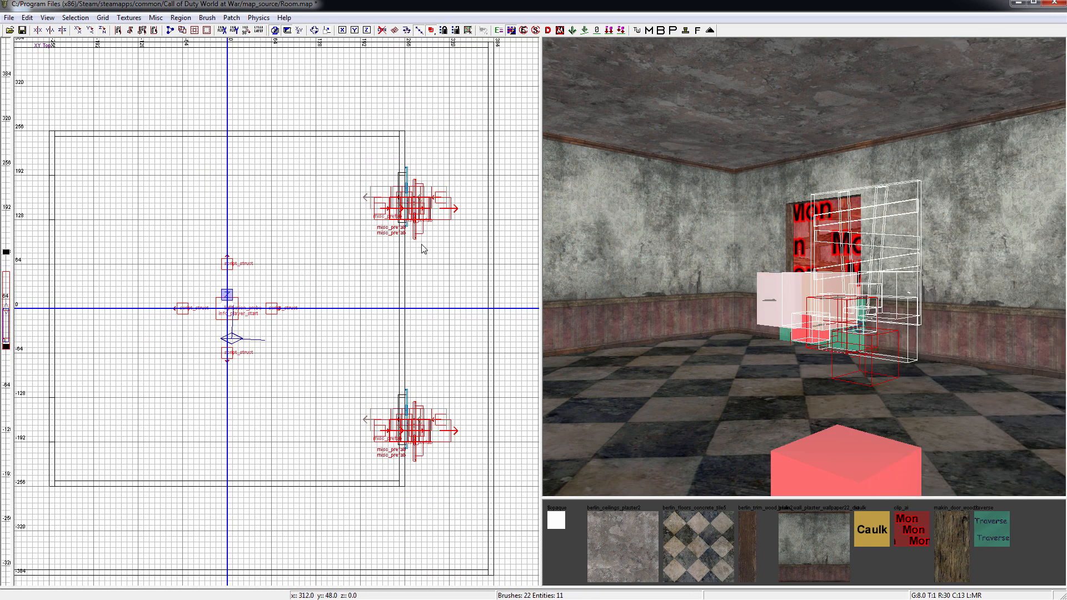
left_click_drag(398, 213, 42, 206)
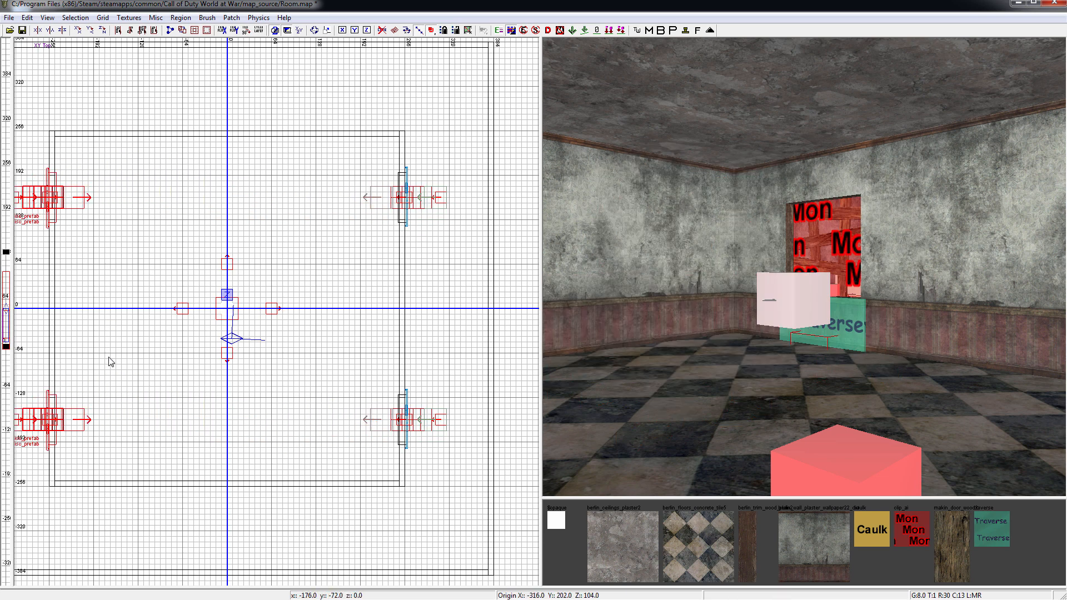
mouse_move(665, 360)
right_mouse_down()
mouse_move(561, 359)
mouse_move(685, 416)
mouse_move(640, 359)
mouse_move(561, 359)
right_mouse_up()
key("Escape")
right_click_drag(695, 350, 782, 349)
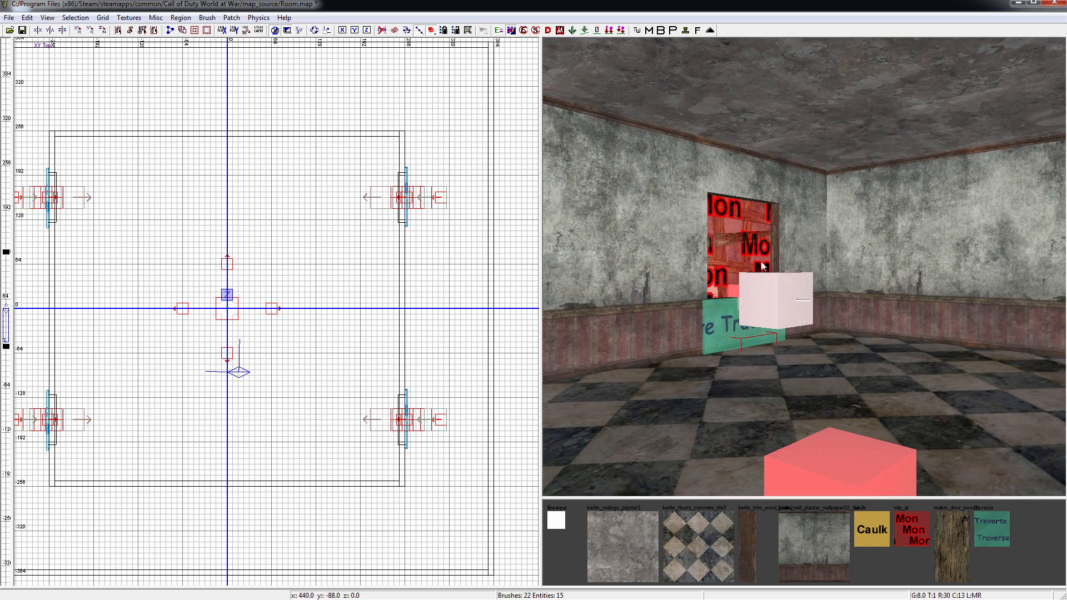
Step: Filter the textures by tools usage and choose the clip_player texture
left_click(129, 18)
mouse_move(172, 190)
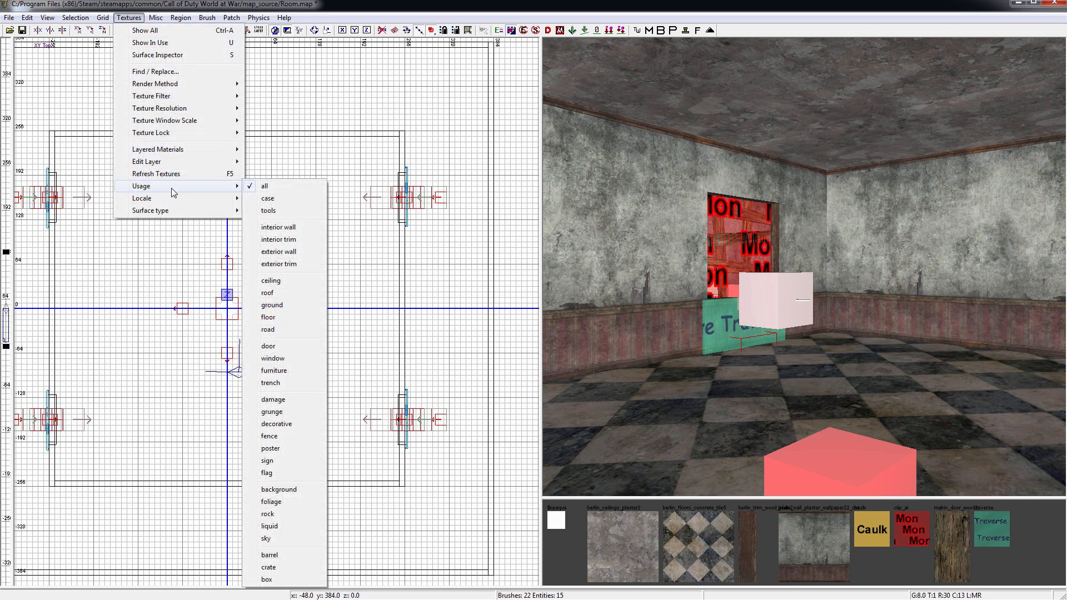
left_click(282, 211)
scroll(750, 539, "down", 2)
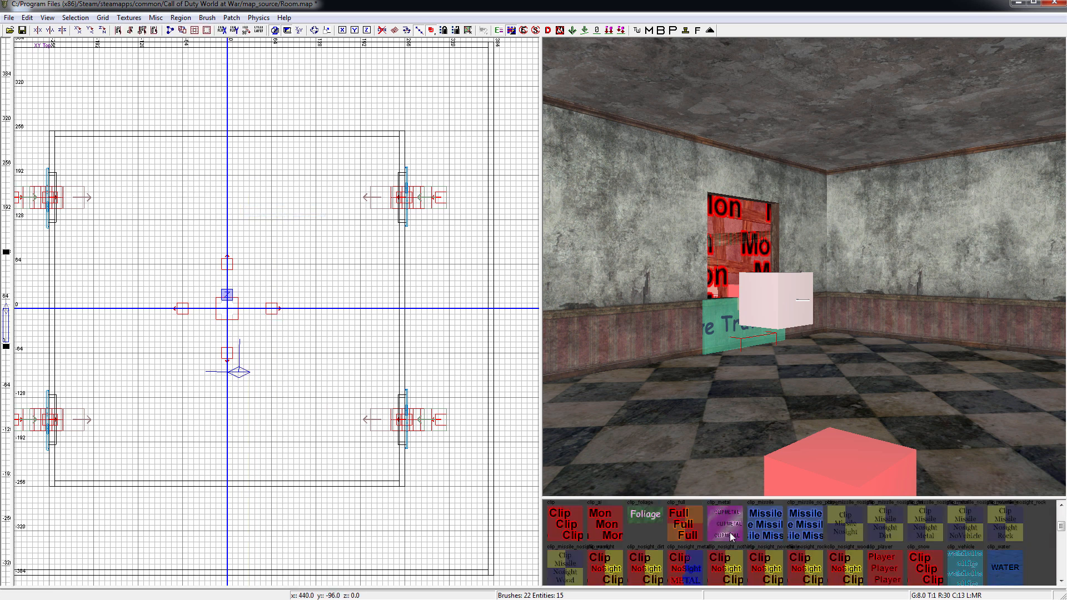
left_click(885, 567)
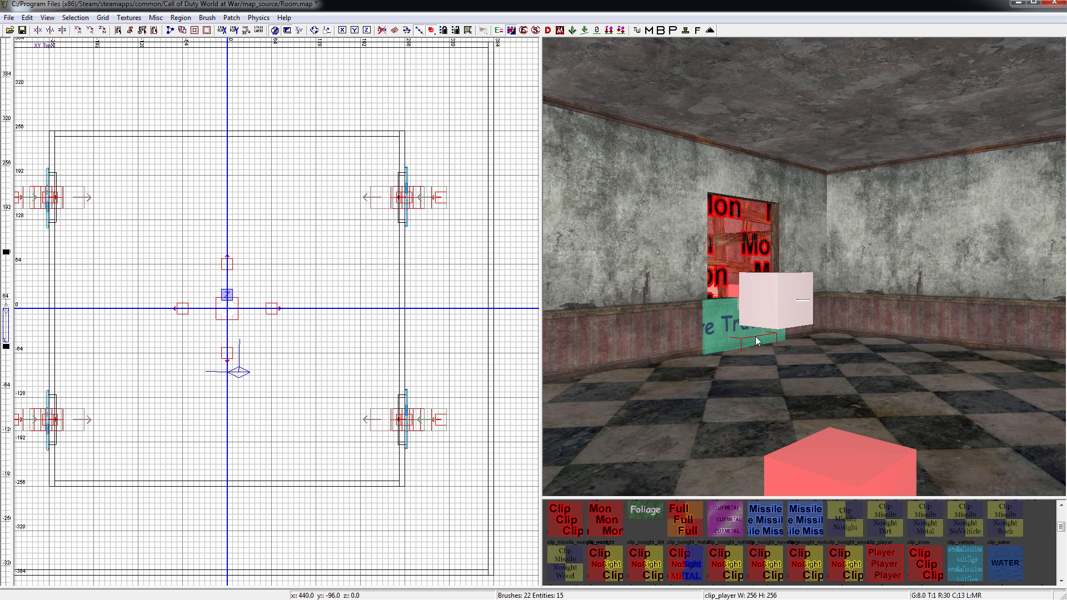
right_click_drag(748, 278, 715, 209)
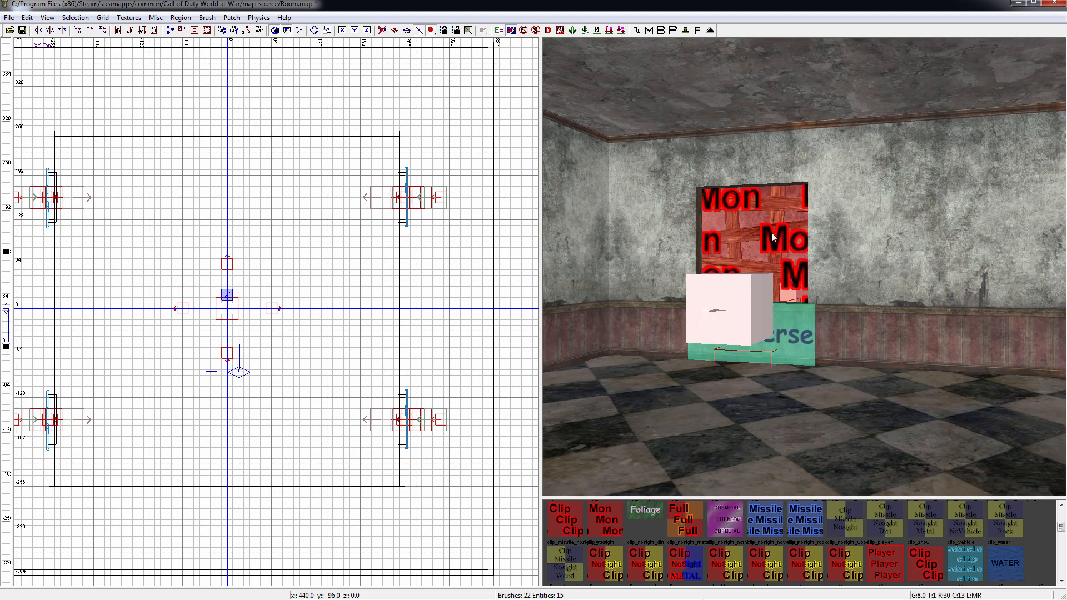
right_click_drag(867, 253, 917, 278)
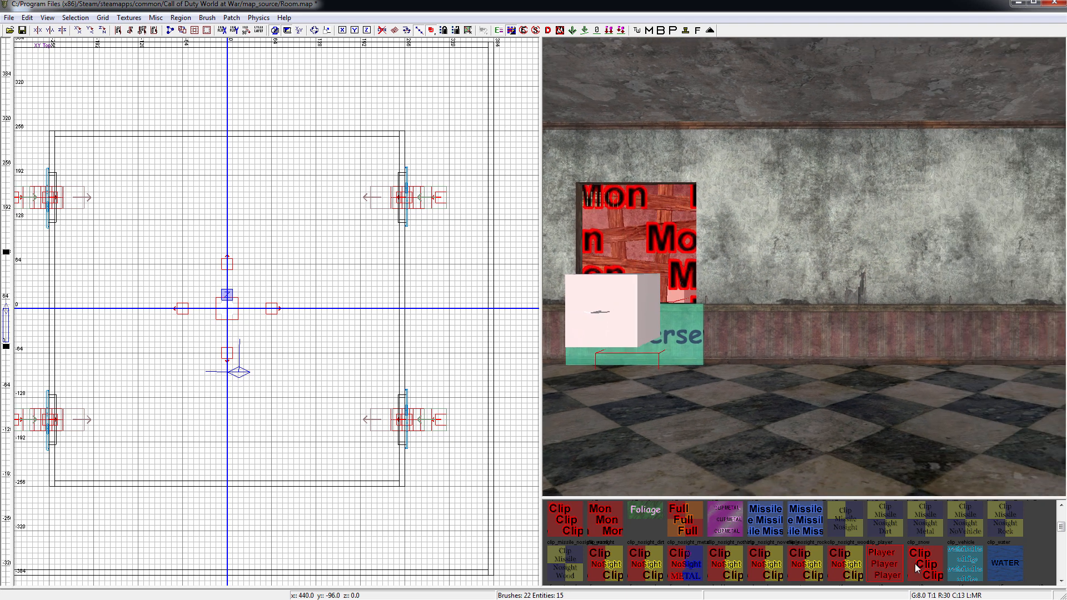
left_click(888, 569)
Step: Draw an 8 by 64 unit player clip brush in the northeast window opening, spanning heights 32 to 96
scroll(400, 210, "up", 4)
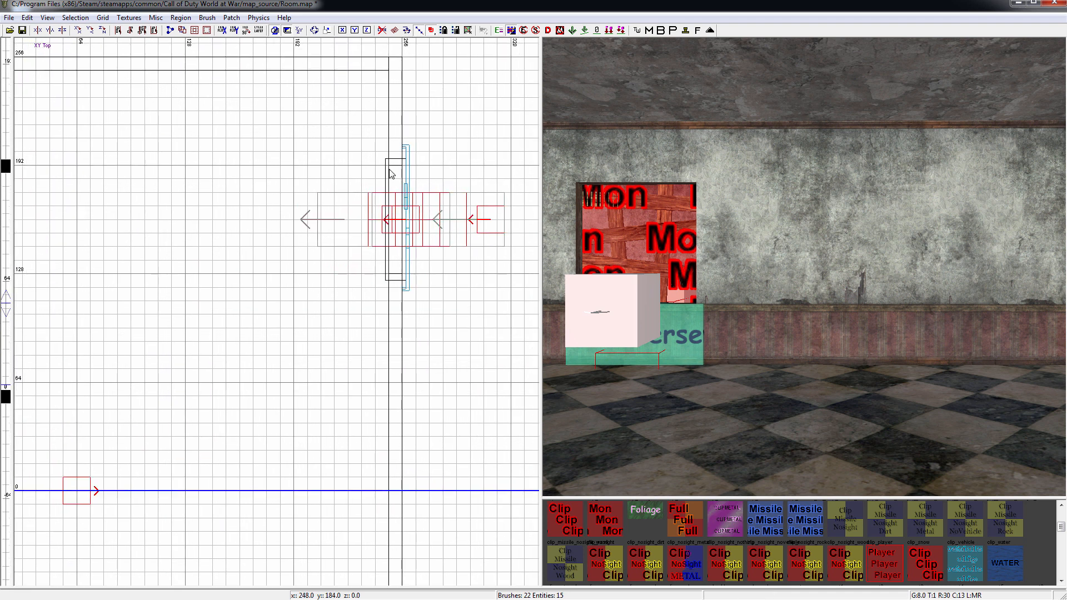
left_click_drag(394, 176, 401, 275)
right_click_drag(635, 260, 634, 261)
key("ctrl+Tab")
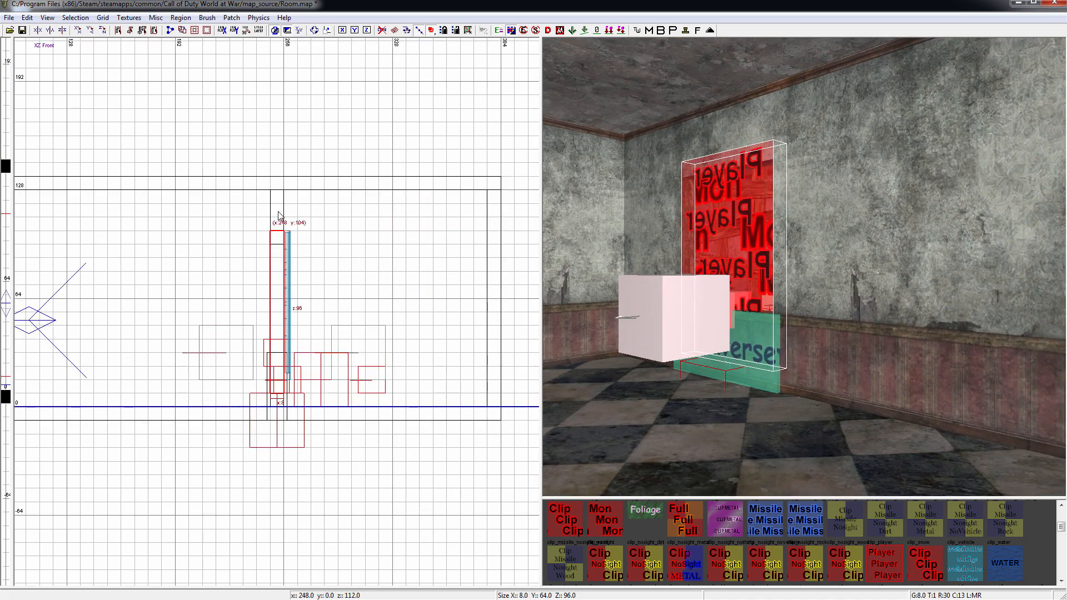
left_click_drag(281, 220, 281, 233)
mouse_move(286, 432)
left_mouse_down()
mouse_move(280, 384)
mouse_move(272, 409)
mouse_move(272, 391)
left_mouse_up()
Step: Duplicate the player clip brush and place the copy in the southern window opening of the east wall
key("ctrl+Tab")
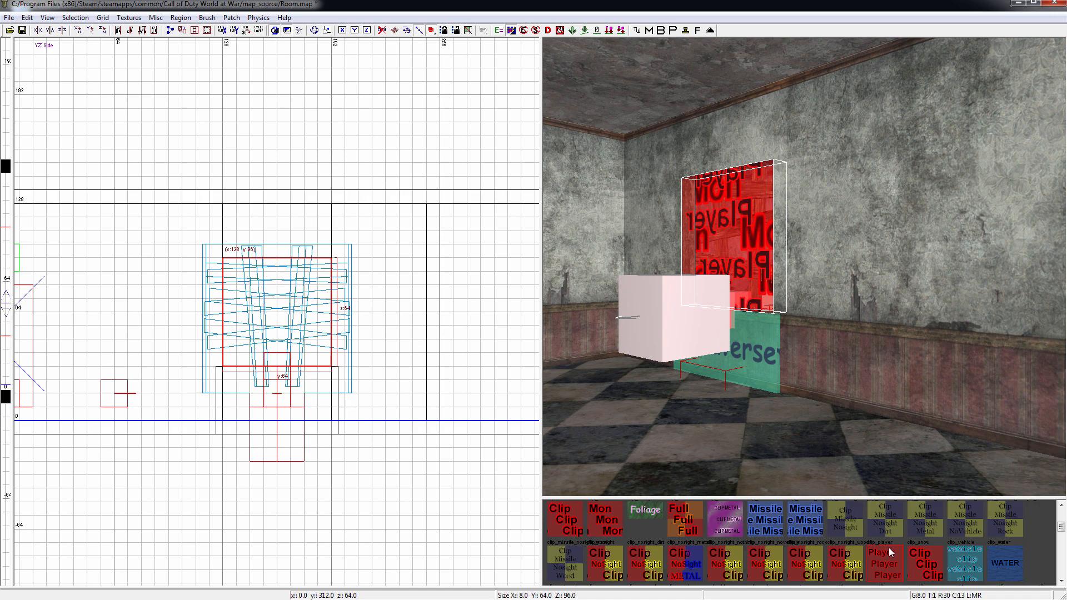
key("ctrl+Tab")
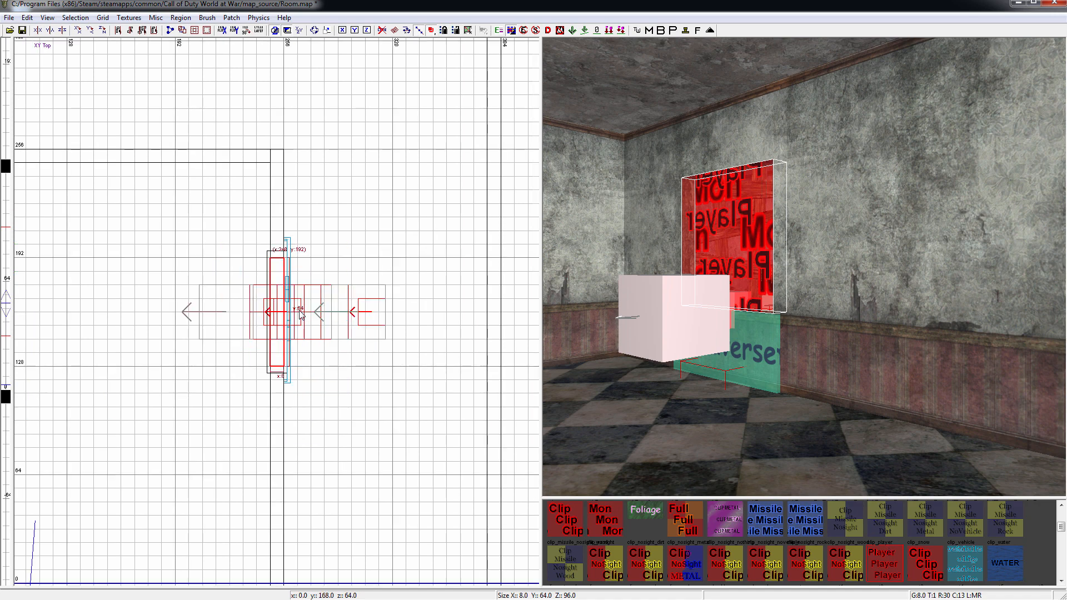
scroll(294, 304, "down", 1)
right_click_drag(292, 369, 296, 315)
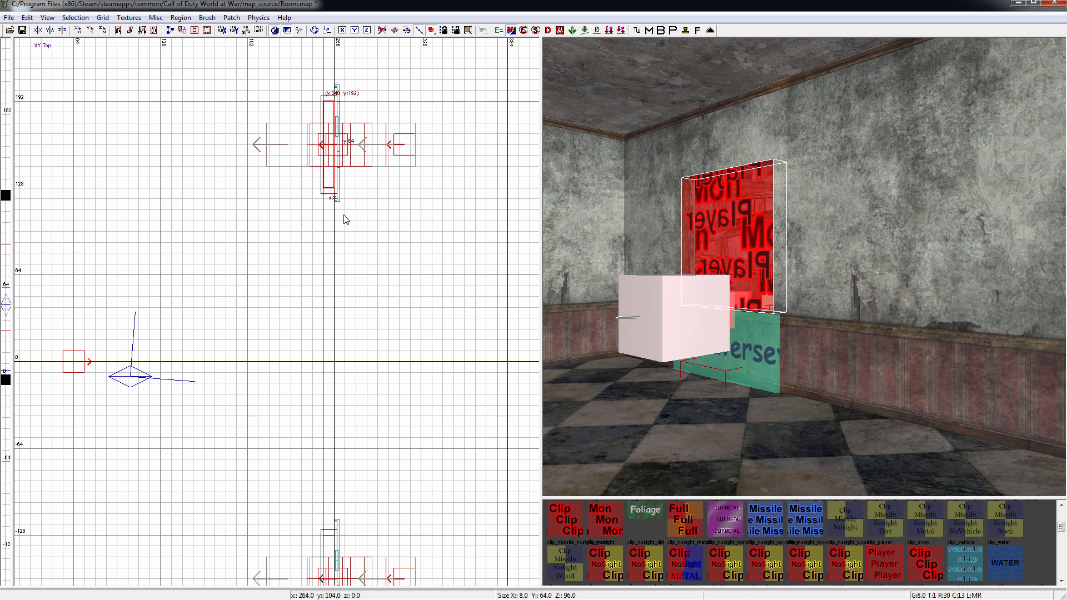
mouse_move(328, 184)
left_mouse_down()
mouse_move(338, 193)
mouse_move(332, 537)
left_mouse_up()
right_click_drag(337, 528, 356, 384)
left_click_drag(358, 389, 357, 465)
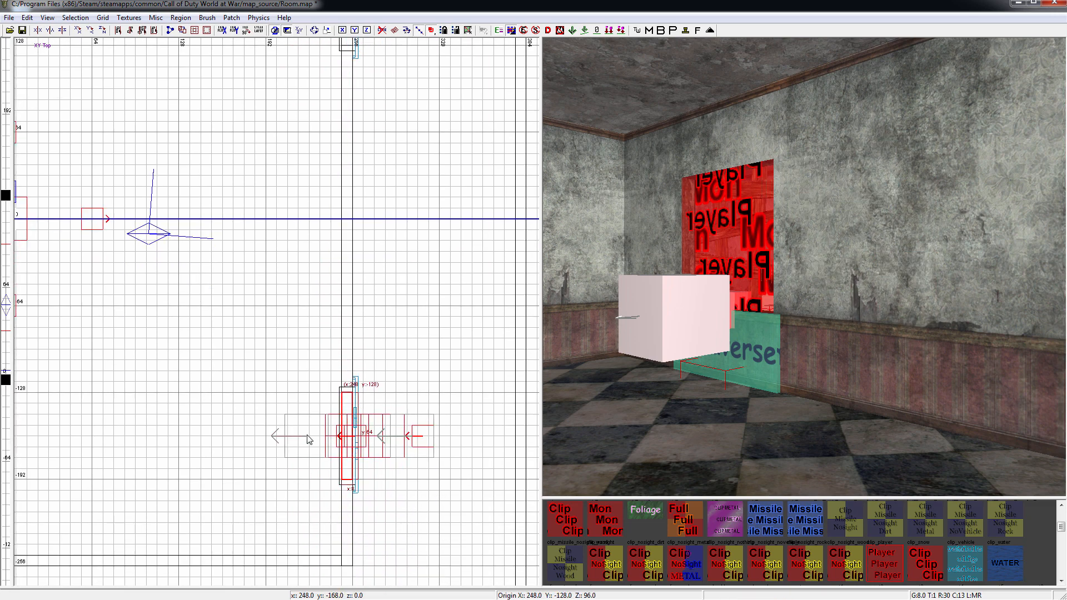
Step: Duplicate both east window player clip brushes, place the copies in the two west wall window openings, and save the map
right_click_drag(237, 410, 265, 426)
right_click_drag(308, 356, 337, 361)
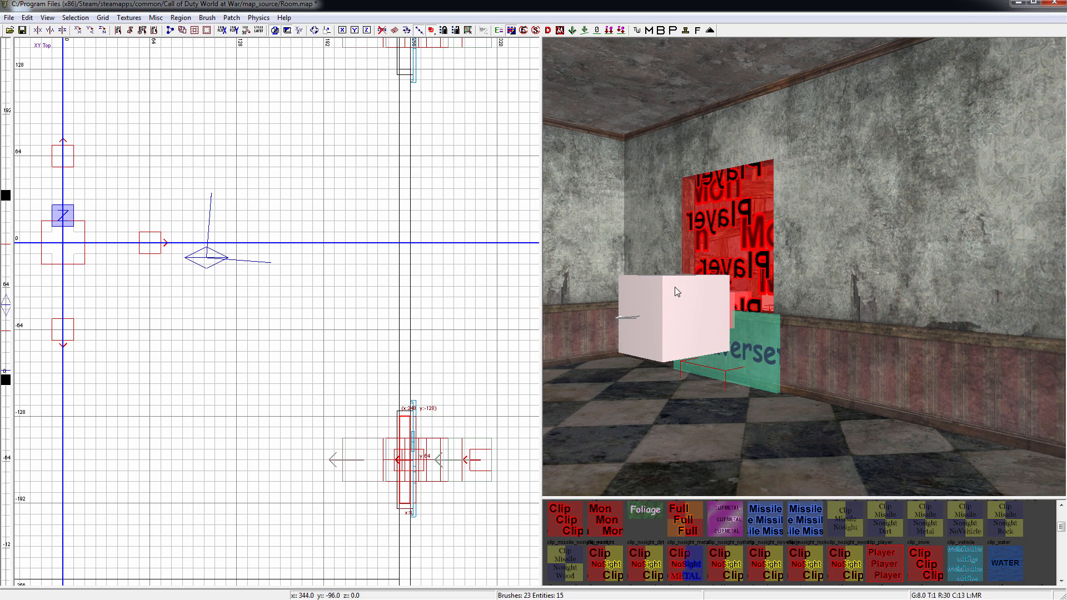
left_click(711, 260, "shift")
scroll(305, 307, "down", 2)
right_click_drag(272, 289, 377, 306)
key("space")
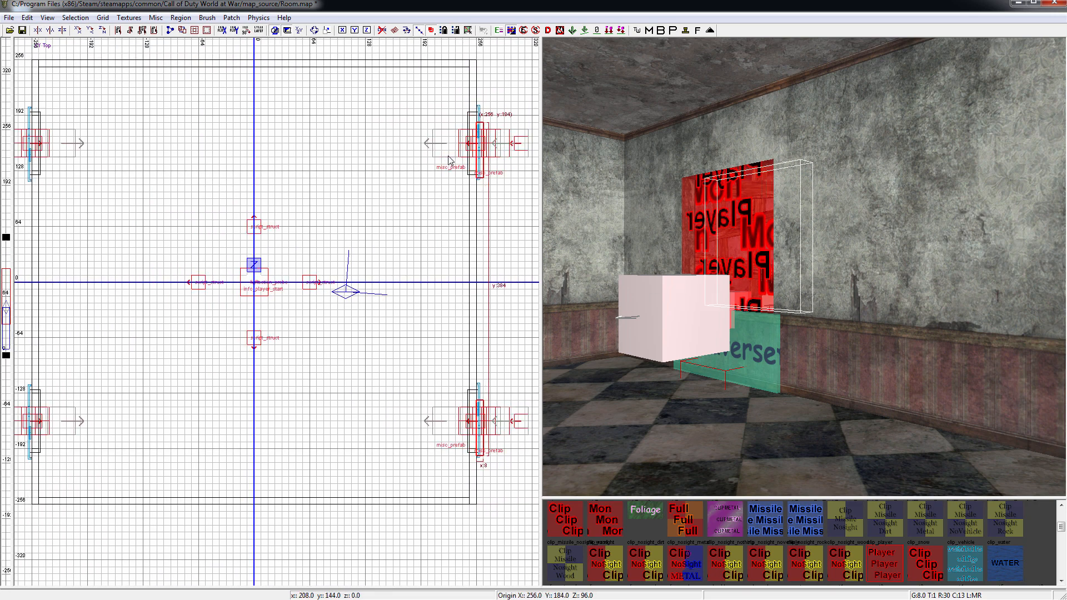
left_click_drag(432, 170, 43, 163)
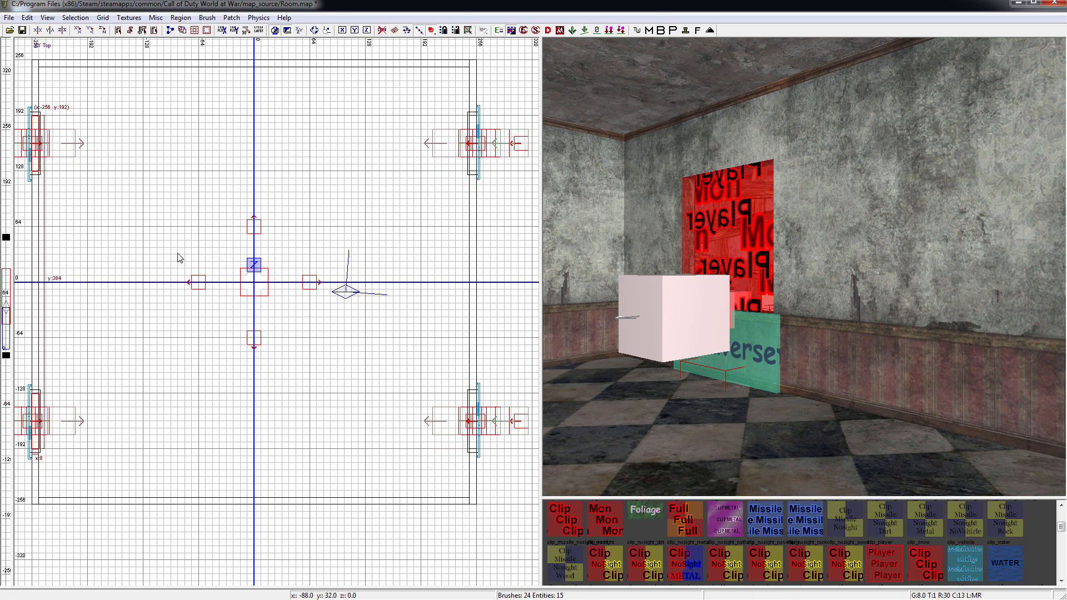
key("Escape")
key("ctrl+s")
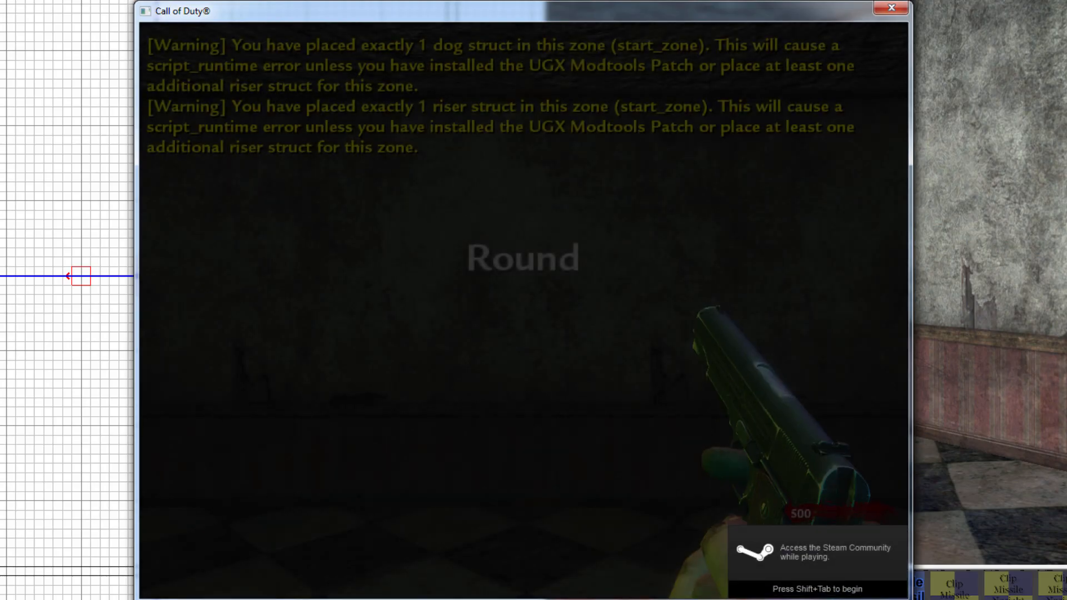
Step: Walk around the room in the running Call of Duty game and test the boarded windows by moving against them
key("w")
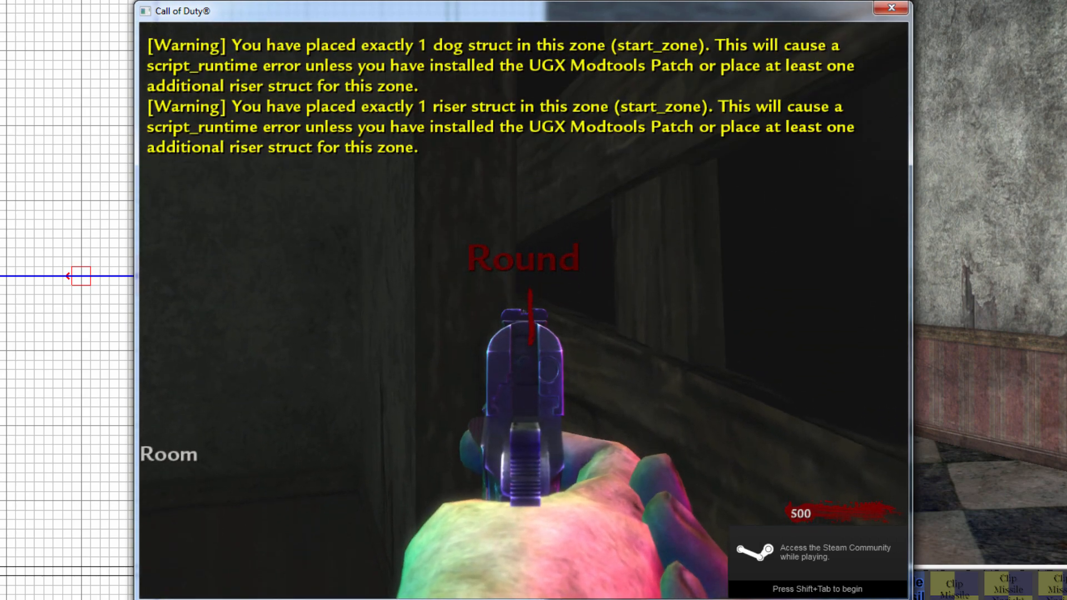
key("w")
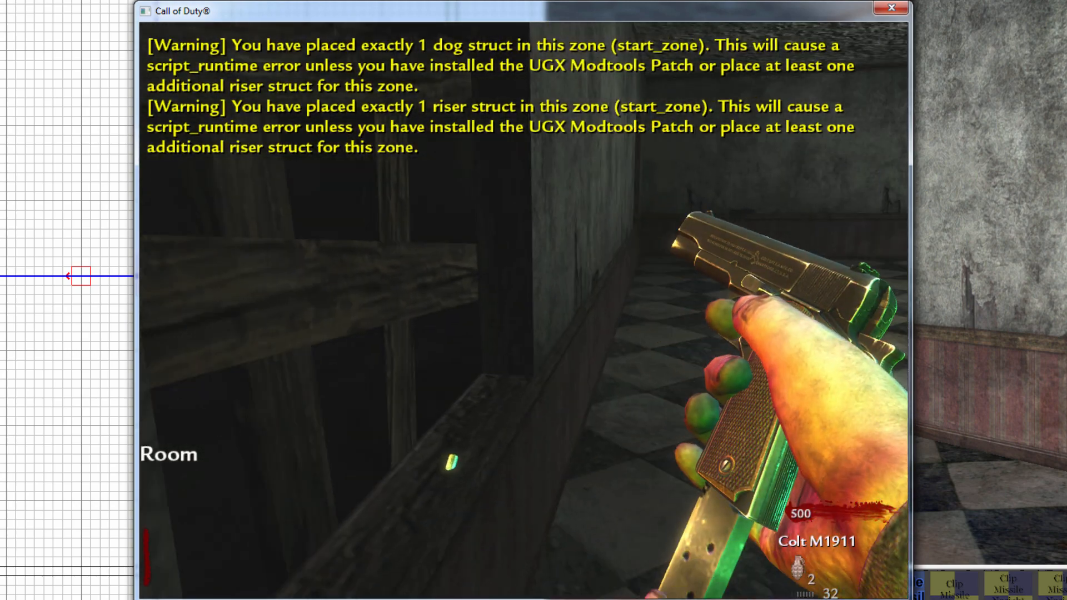
key("w")
key("w")
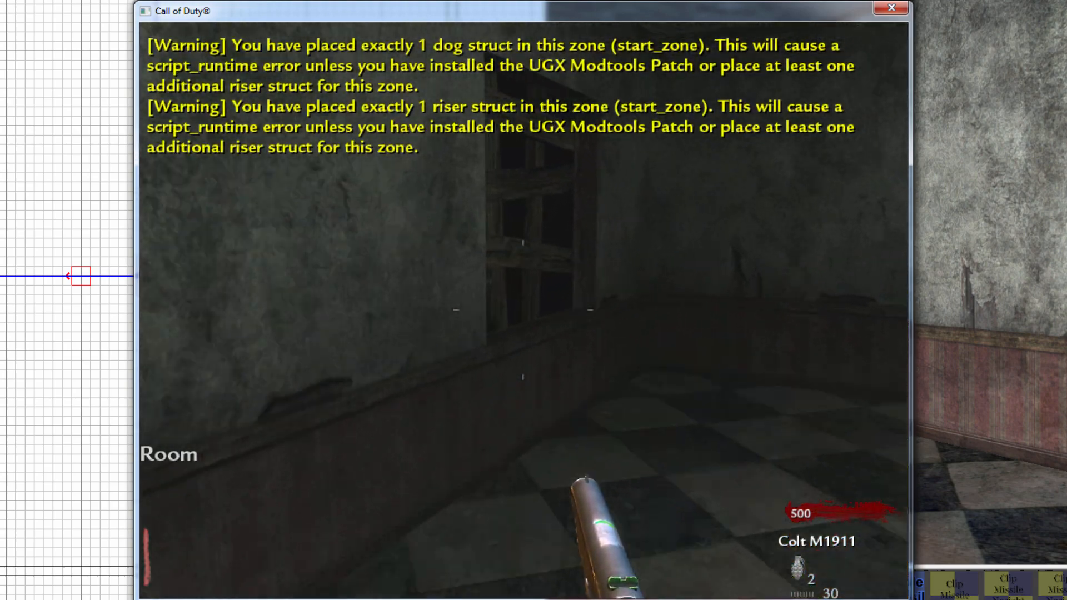
key("s")
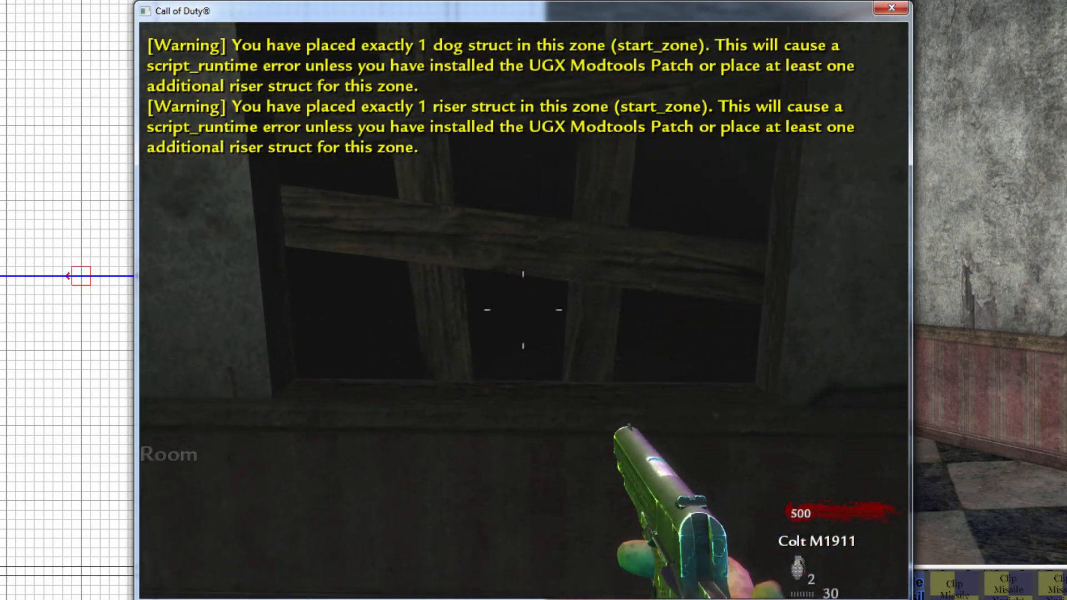
key("w")
key("s")
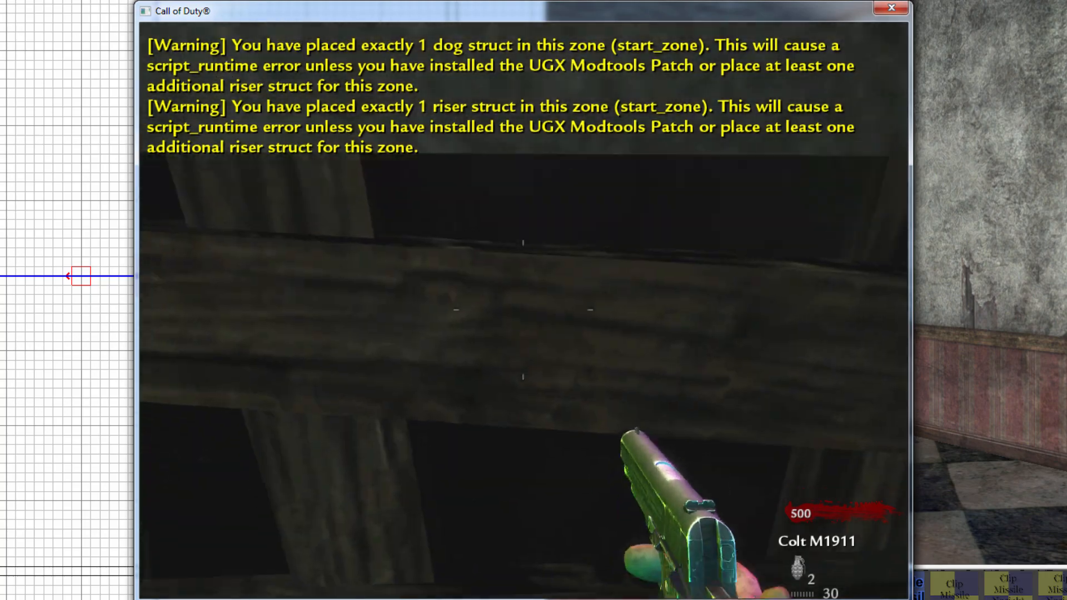
key("w")
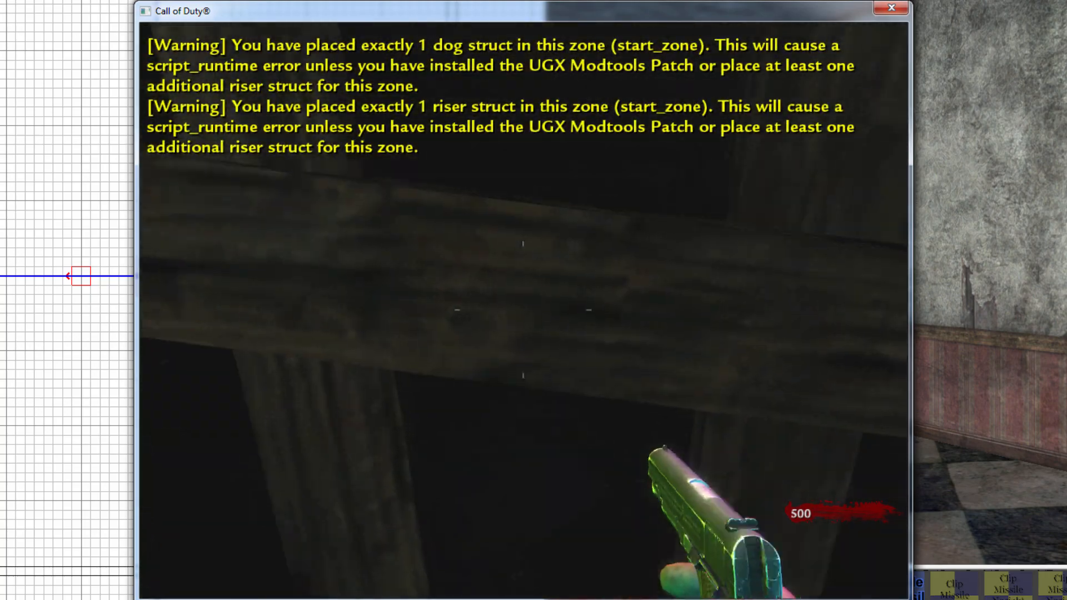
key("s")
left_click(523, 310)
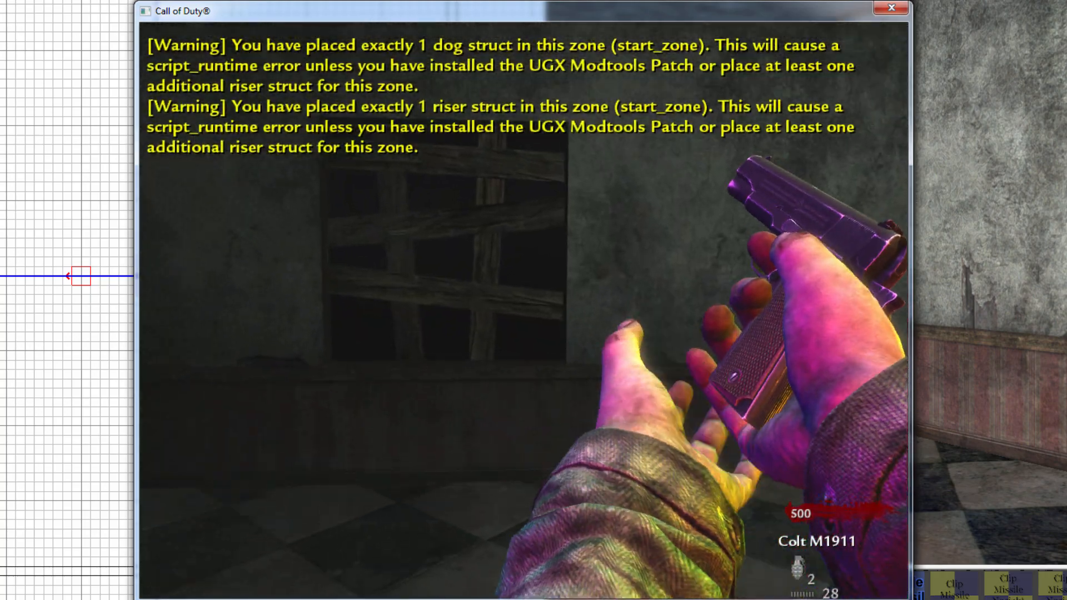